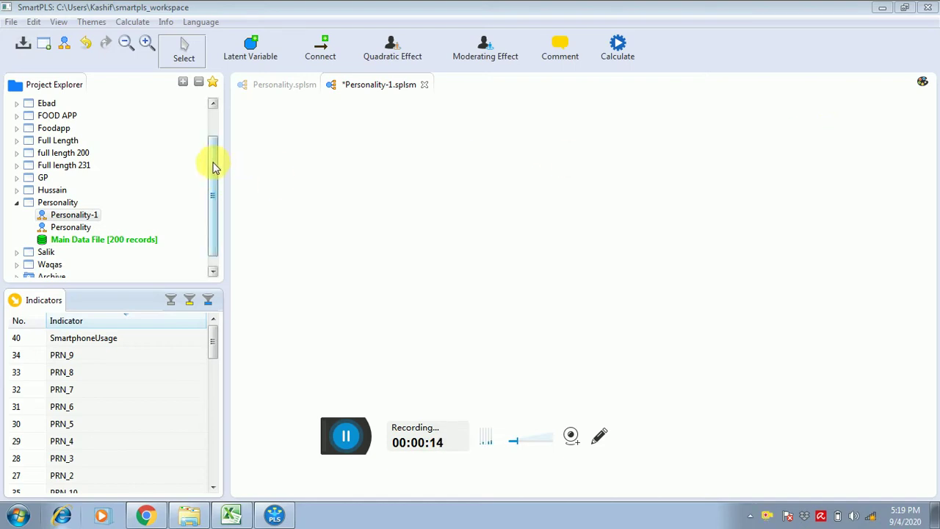
Open the Personality-1 model for editing.
drag(212, 164, 214, 149)
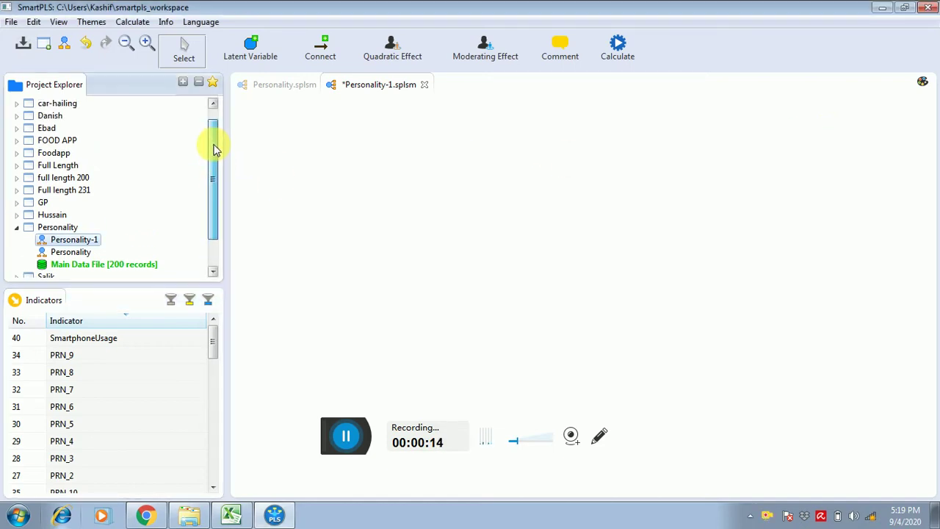
double_click(77, 241)
drag(216, 221, 215, 259)
Create Latent Variable 1 on the canvas from indicators PRN_1 through PRN_10.
click(212, 329)
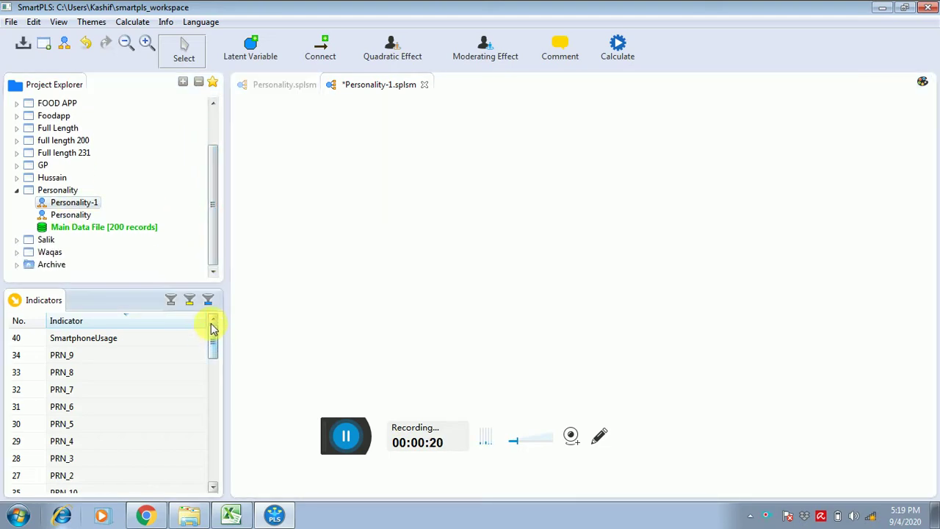
click(72, 357)
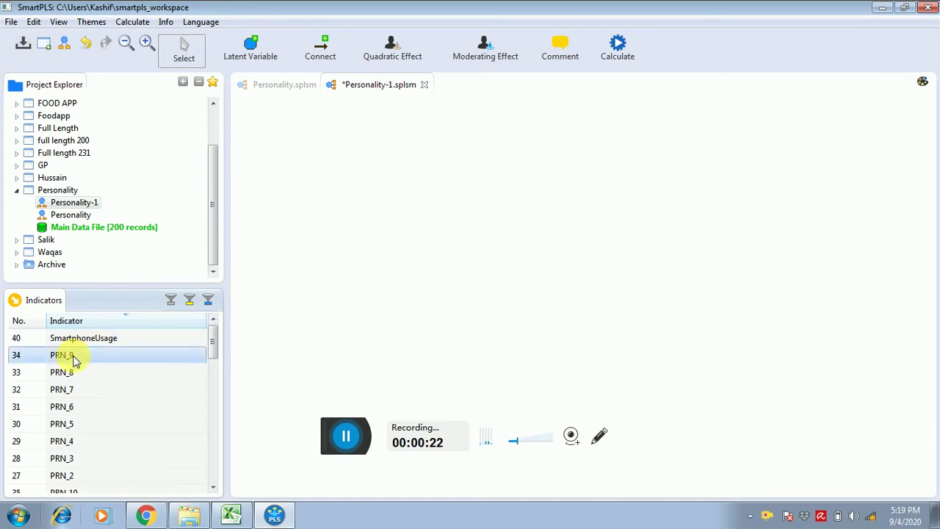
key(shift+Down)
key(shift+Down)
key(shift+Down)
key(shift+Down)
key(shift+Down)
key(shift+Down)
key(shift+Down)
key(shift+Down)
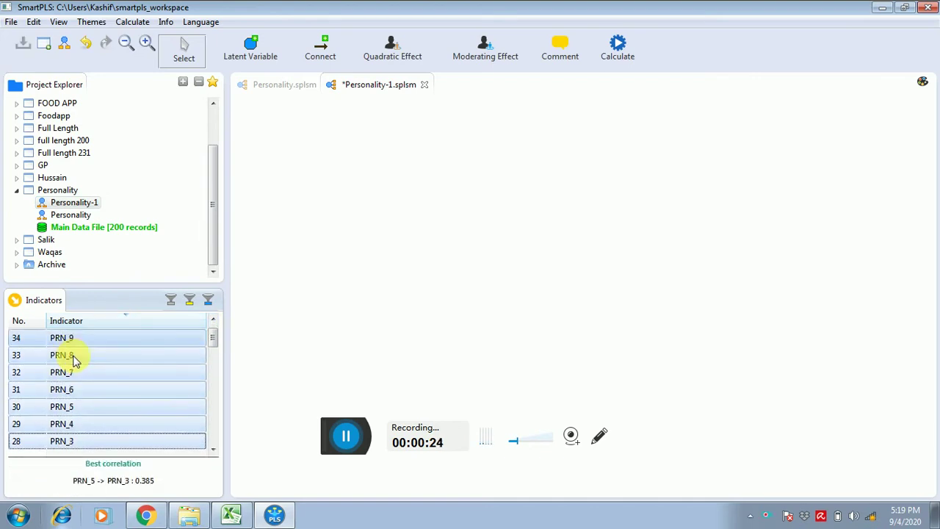
key(shift+Down)
key(shift+Down)
key(shift+Up)
key(shift+Up)
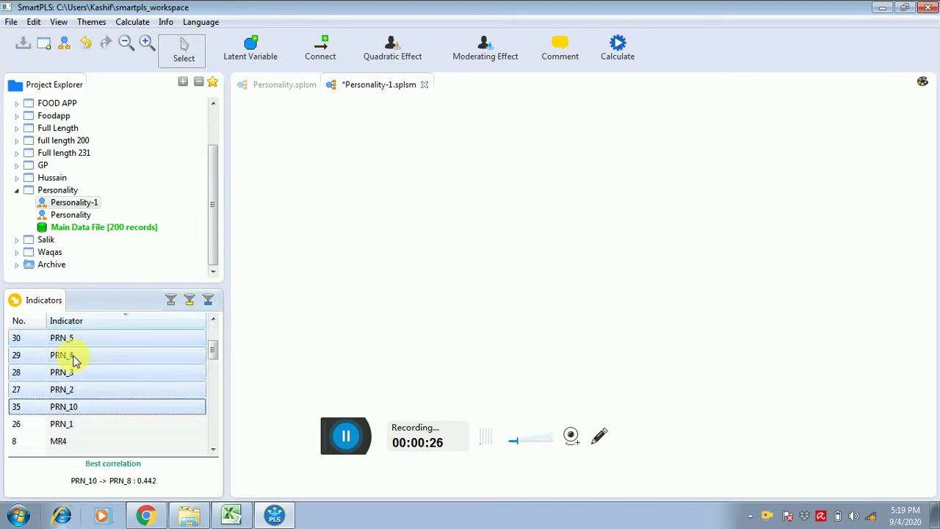
key(shift+Down)
drag(74, 360, 723, 279)
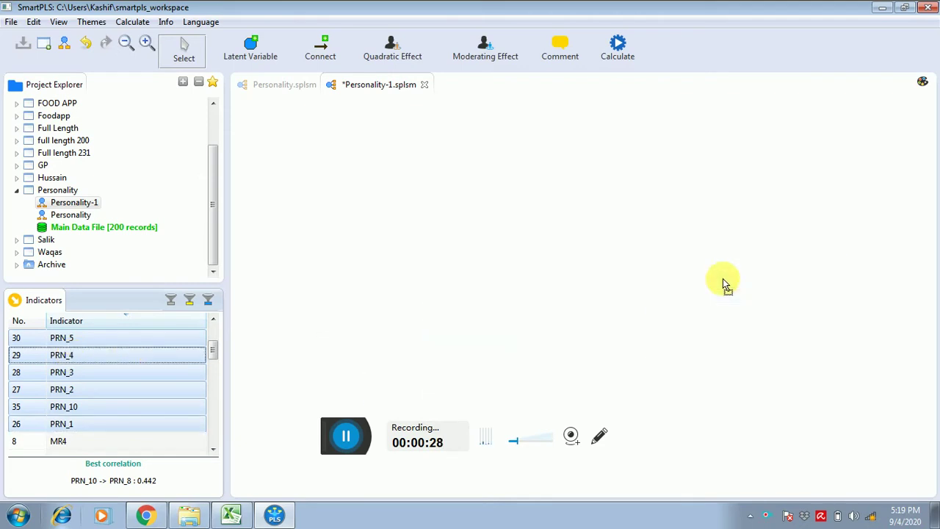
Create constructs from the IG1–IG3 and FL1–FL6 indicators on the canvas.
click(54, 360)
key(shift+Down)
key(shift+Down)
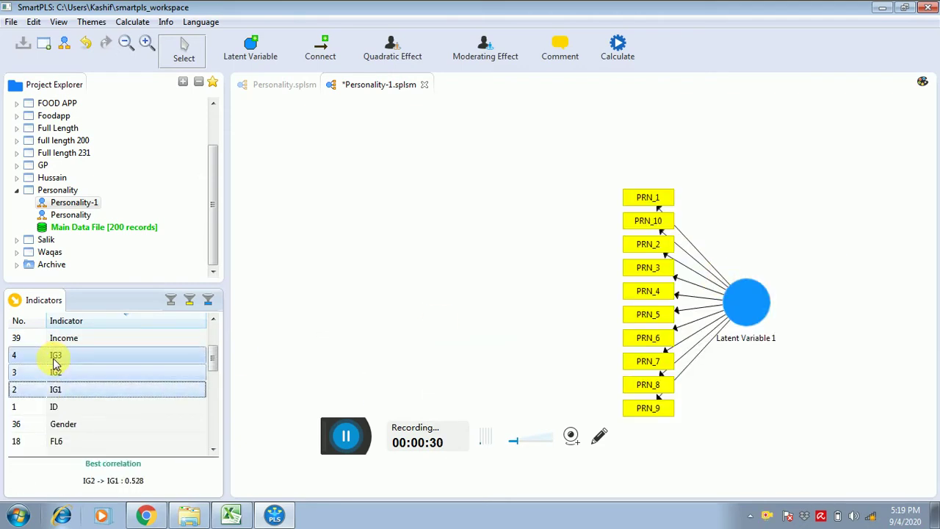
drag(55, 362, 393, 272)
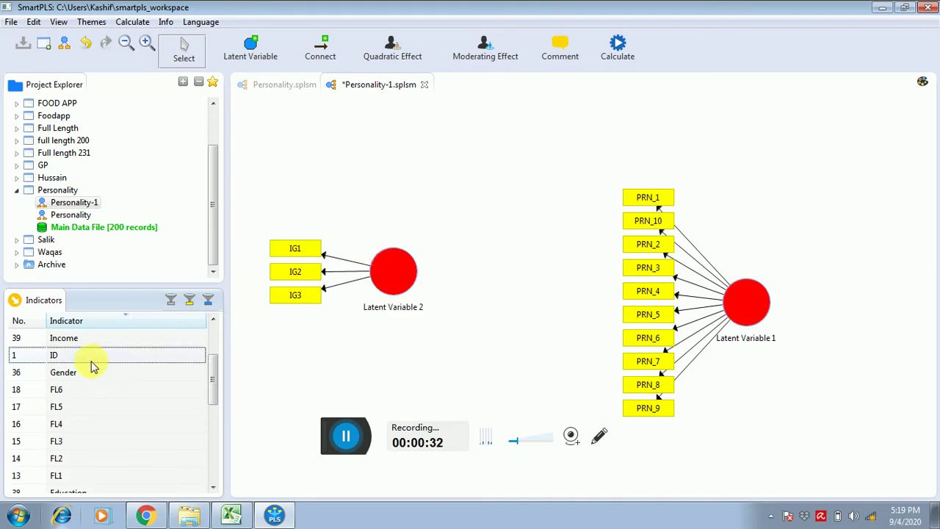
click(79, 394)
key(shift+Down)
key(shift+Down)
key(shift+Down)
key(shift+Down)
key(shift+Down)
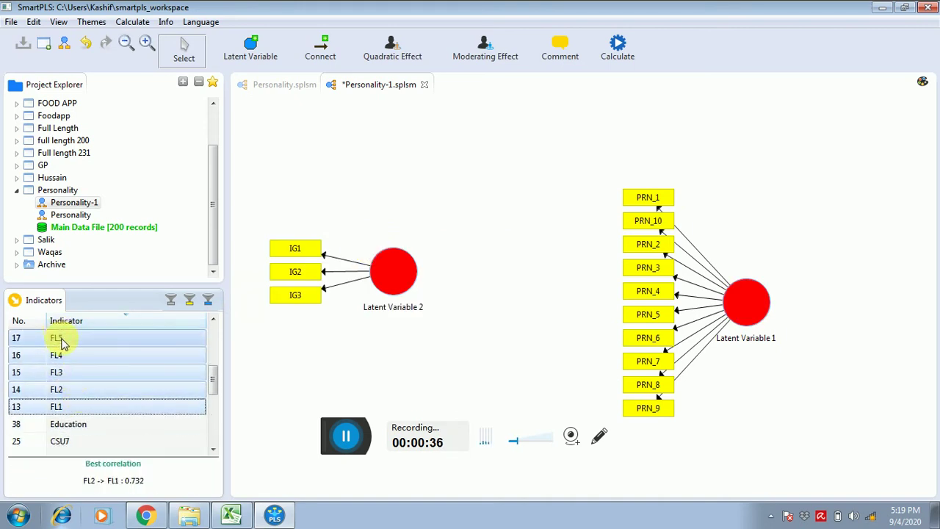
drag(64, 340, 321, 335)
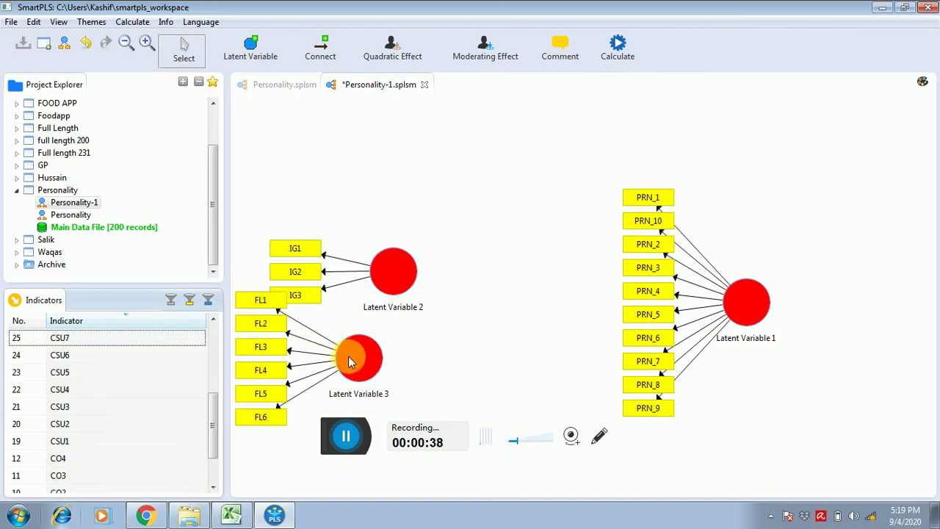
drag(390, 365, 388, 385)
Delete the PRN construct and move the IG and FL constructs up-left.
click(746, 302)
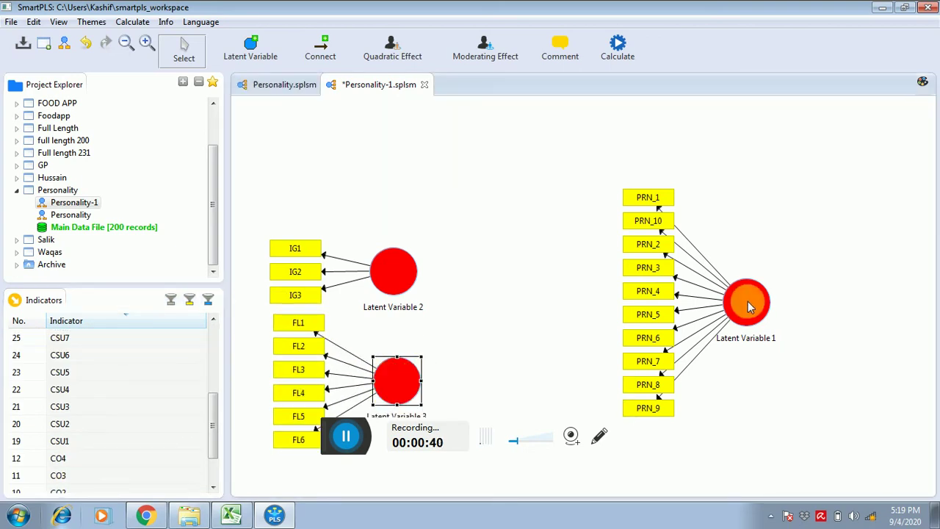
key(Delete)
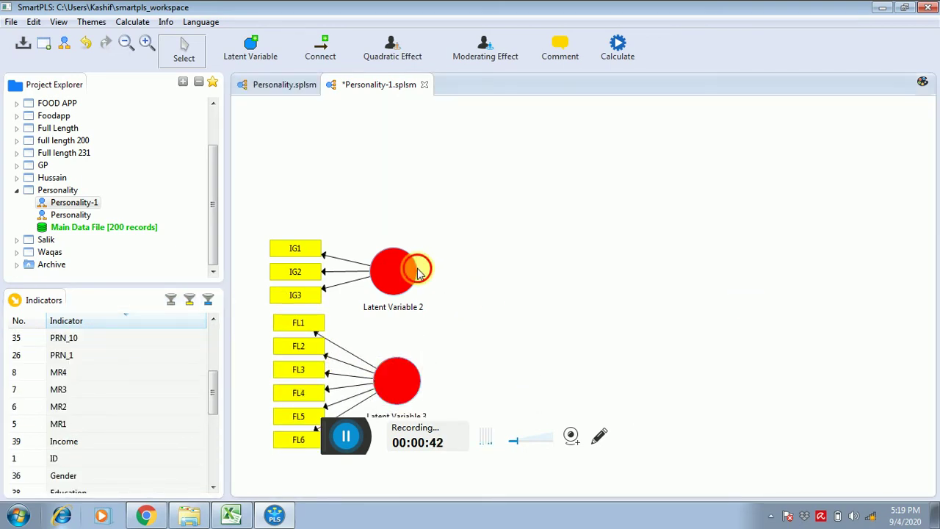
drag(413, 266, 401, 246)
click(396, 381)
drag(396, 380, 387, 367)
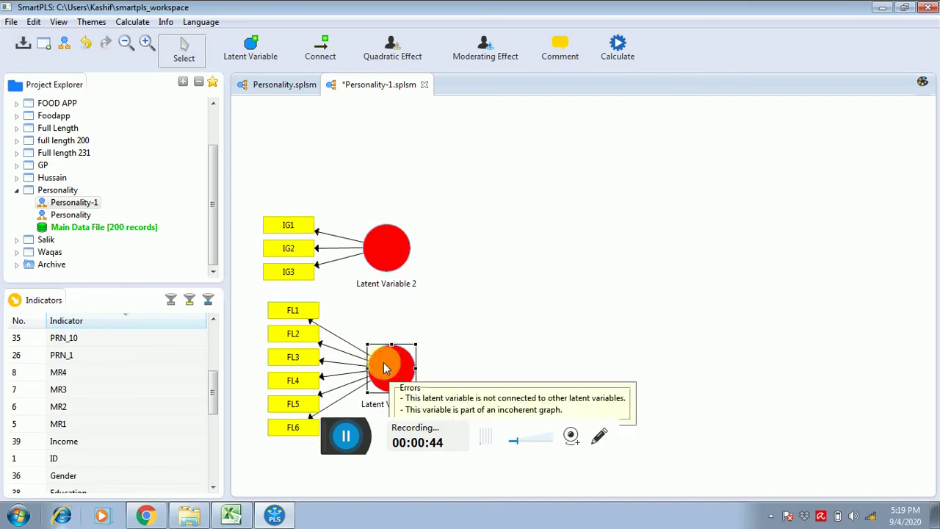
Create constructs from MR1–MR4 and CSU1–CSU7, placing the CSU construct at right.
click(92, 367)
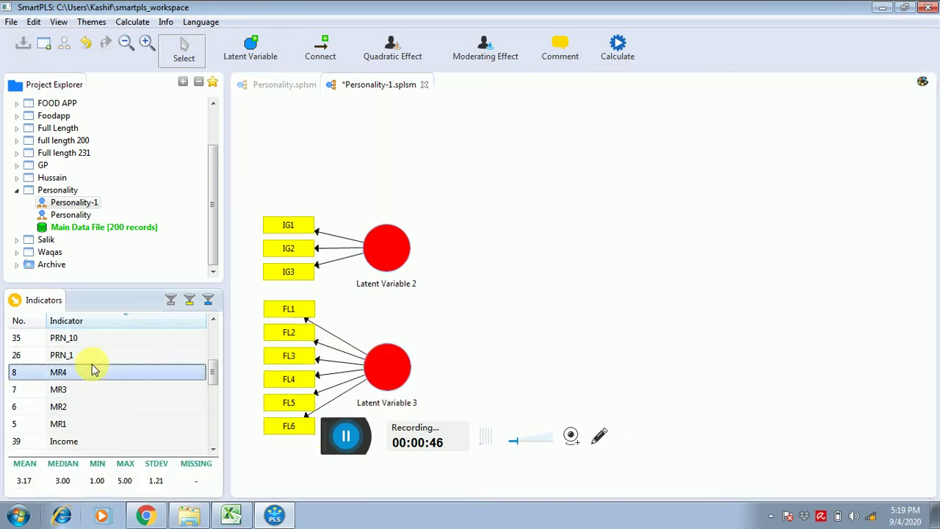
key(shift+Down)
key(shift+Down)
key(shift+Down)
drag(91, 370, 581, 286)
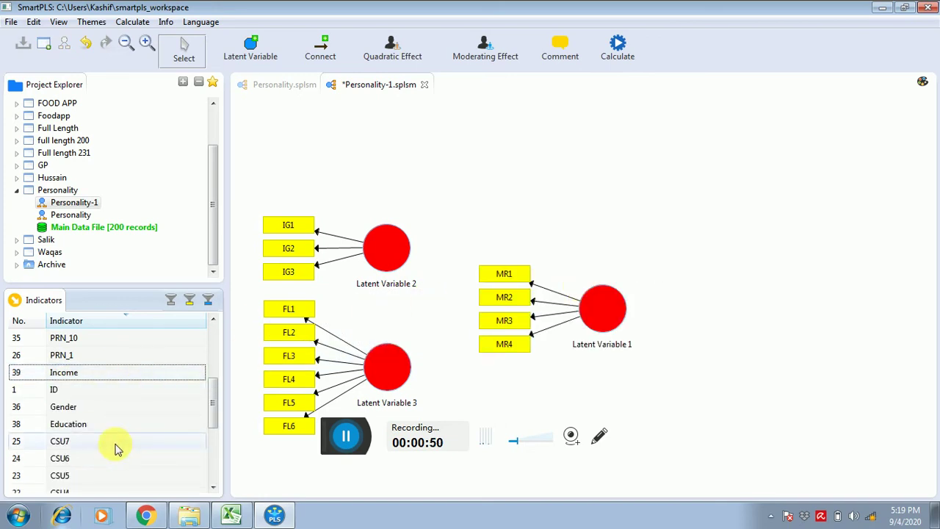
click(116, 442)
key(shift+Down)
key(shift+Down)
key(shift+Down)
key(shift+Down)
key(shift+Down)
key(shift+Down)
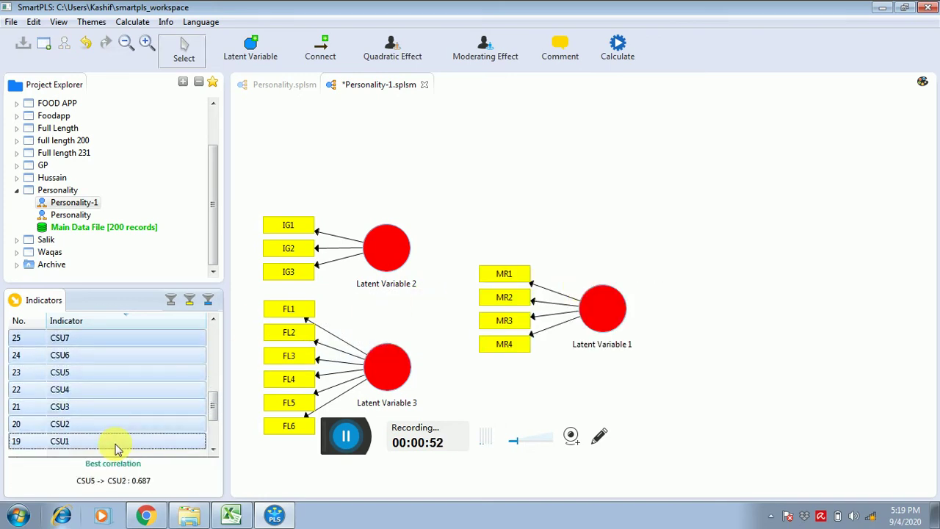
scroll(116, 448, down, 1)
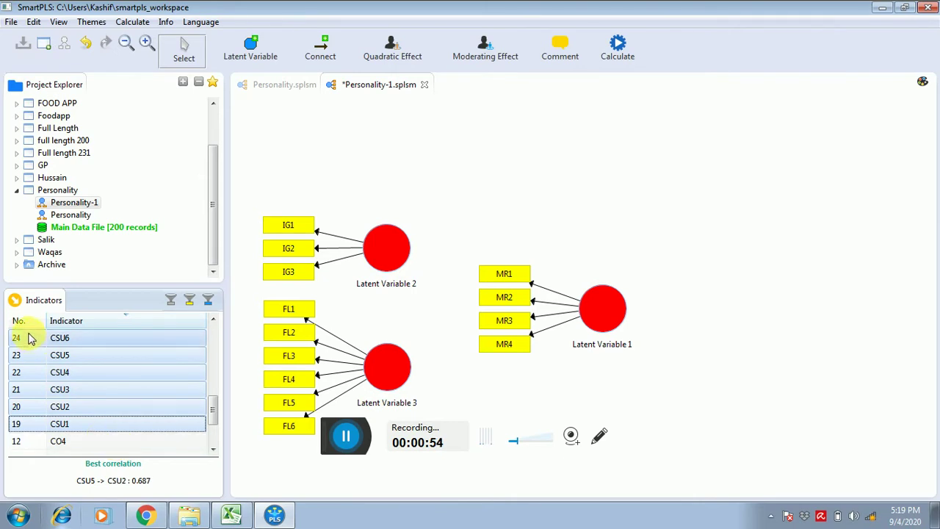
drag(44, 340, 806, 315)
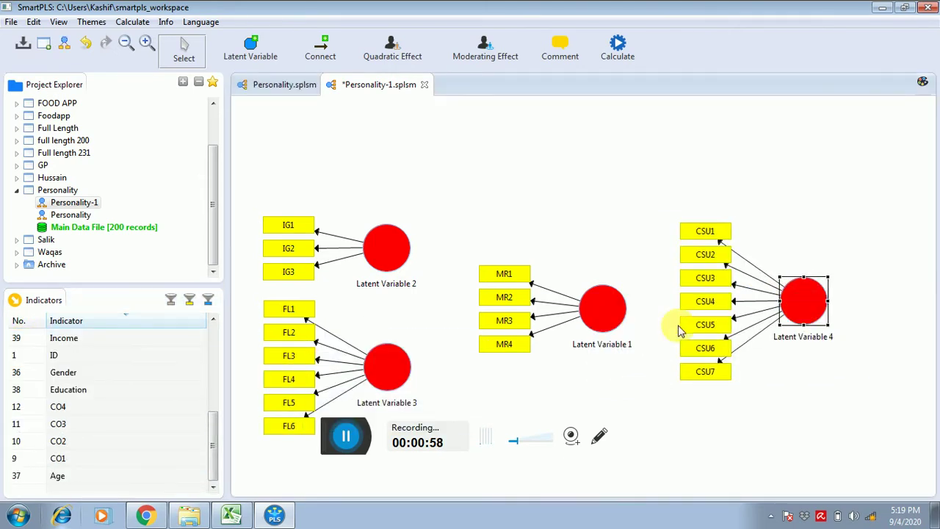
drag(605, 318, 588, 175)
Reposition Latent Variables 4, 2 and 3 on the canvas.
drag(809, 292, 786, 300)
drag(388, 247, 400, 250)
drag(382, 371, 396, 371)
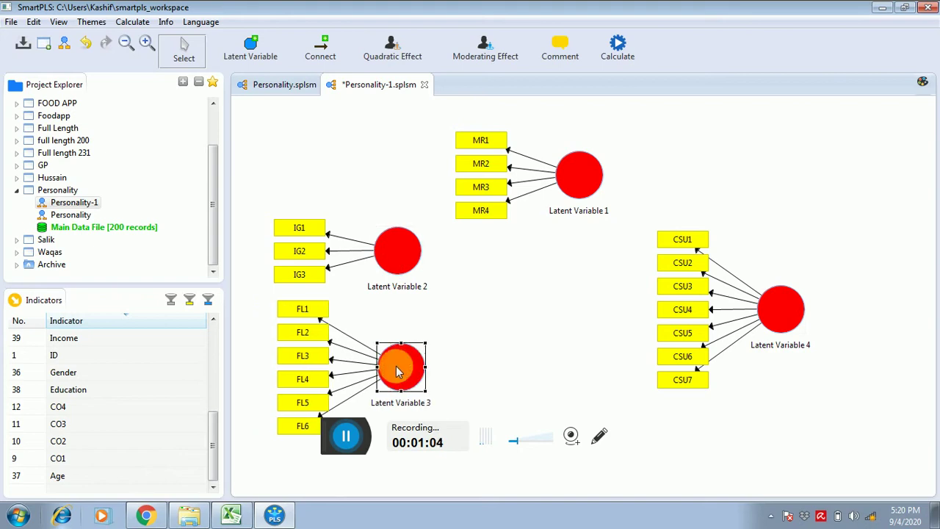
Draw structural paths from Latent Variable 2 and Latent Variable 3 into Latent Variable 4.
click(321, 48)
click(389, 248)
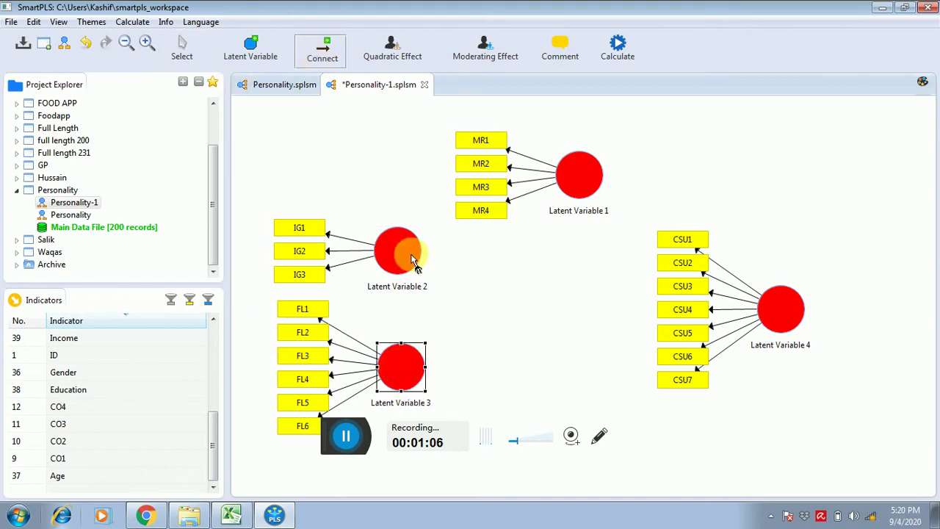
click(790, 316)
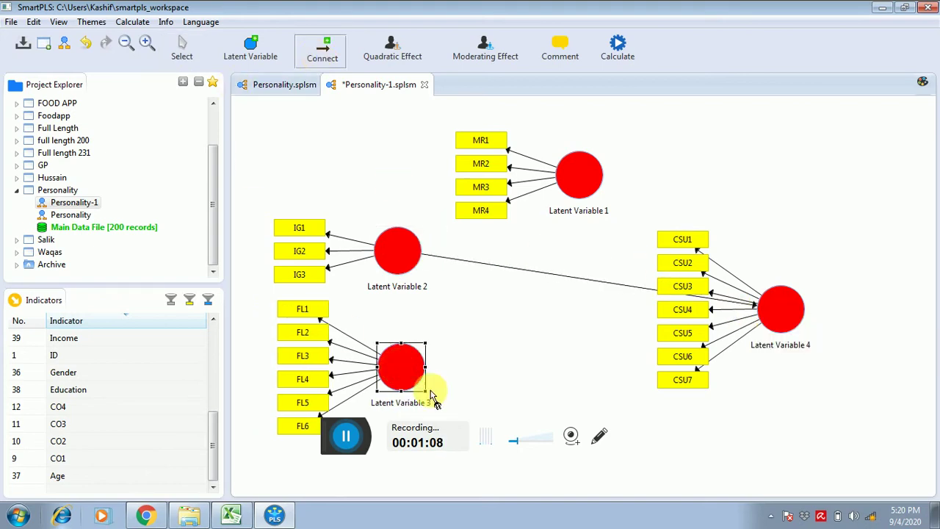
click(403, 371)
click(780, 301)
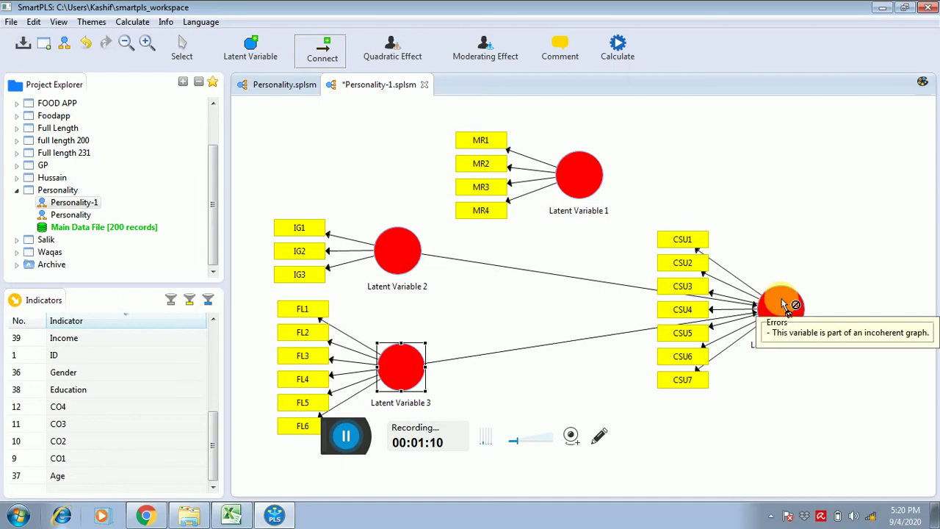
click(182, 44)
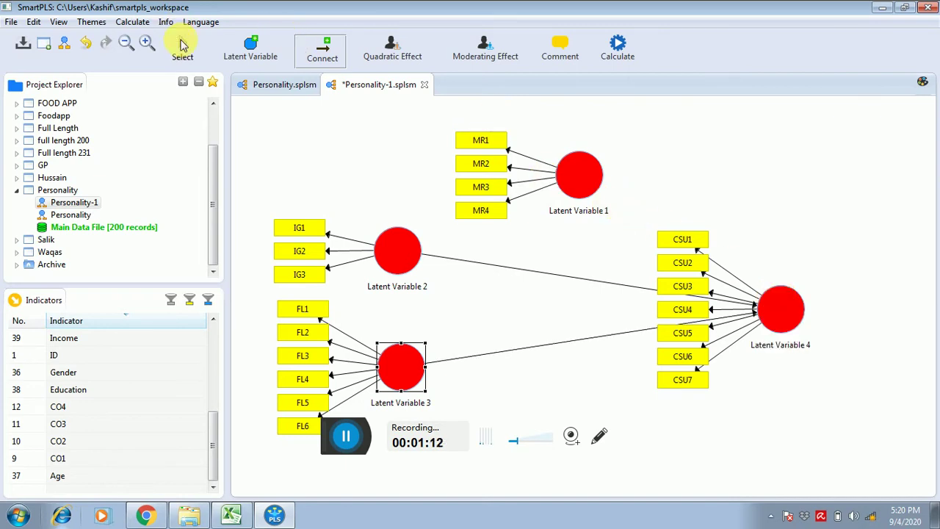
click(804, 306)
Move Latent Variable 4 left and align its CSU1–CSU7 indicators to its right side.
right_click(806, 306)
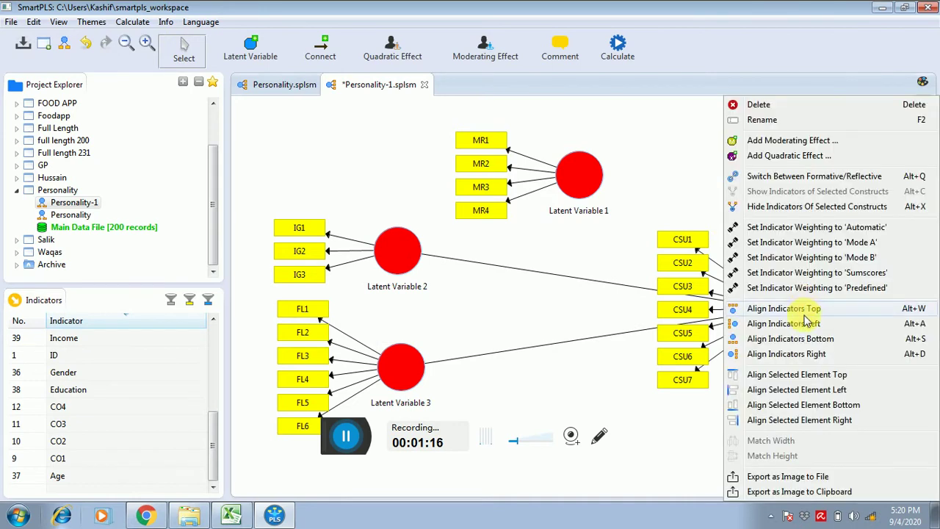
click(812, 320)
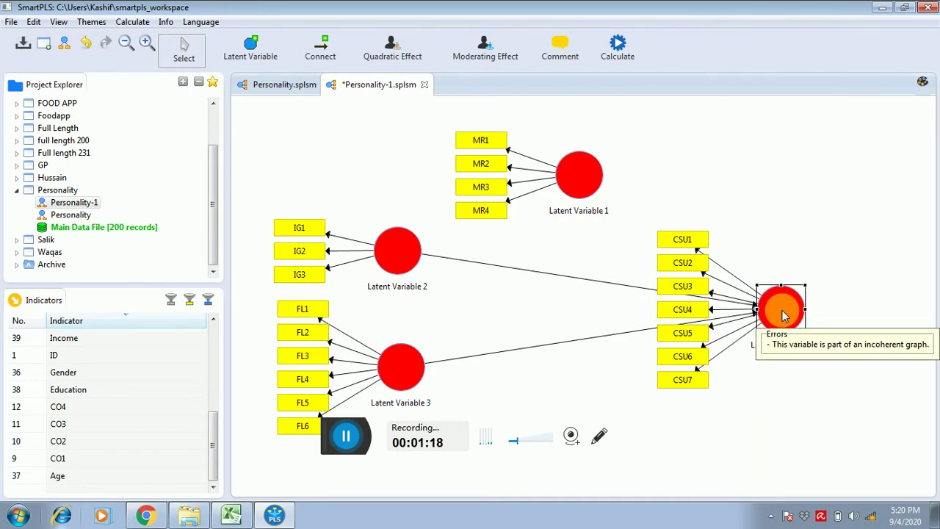
right_click(808, 322)
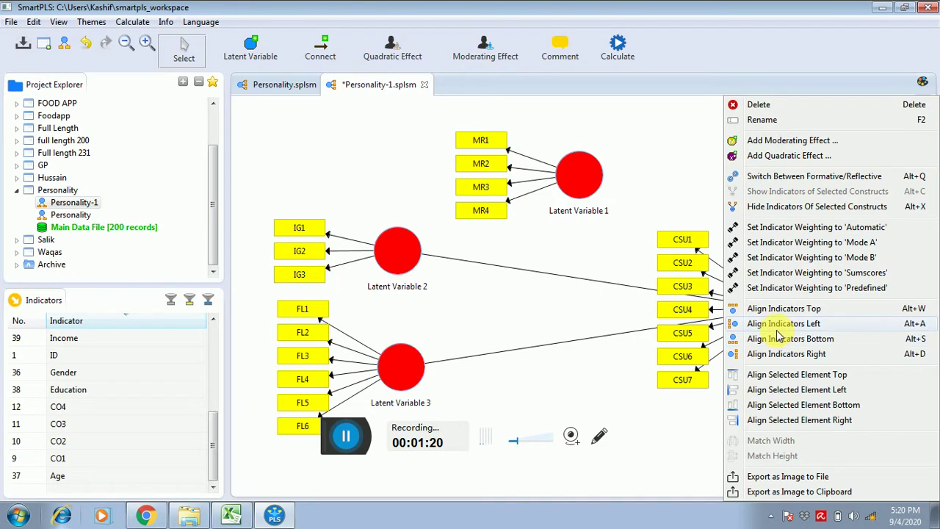
click(779, 323)
right_click(779, 324)
click(777, 327)
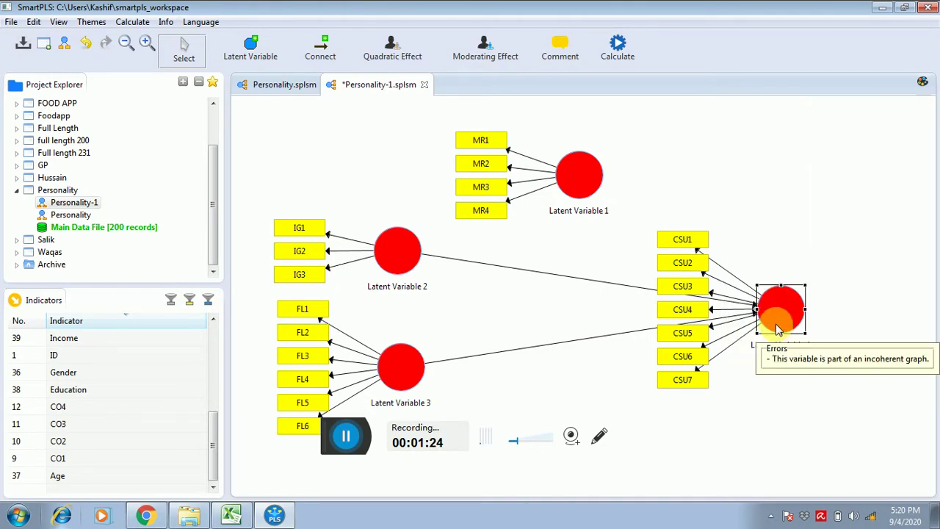
drag(777, 326, 670, 317)
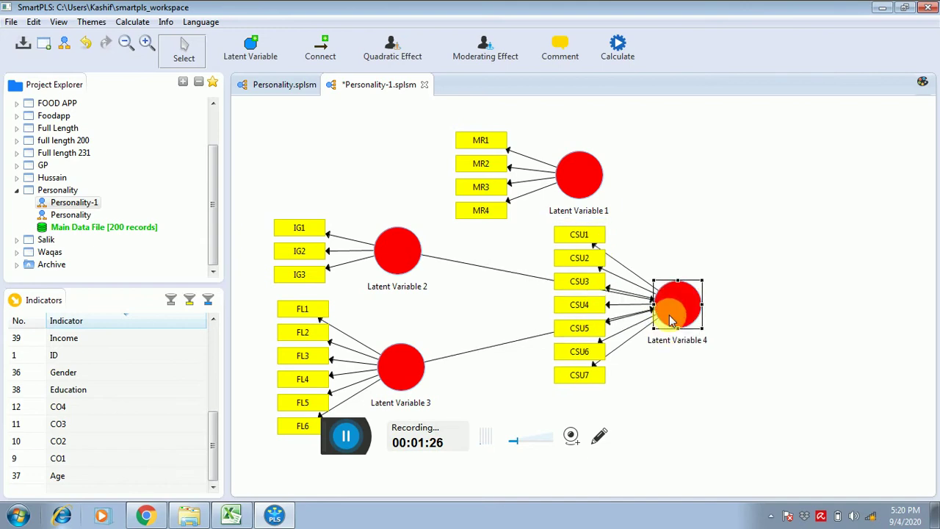
right_click(670, 318)
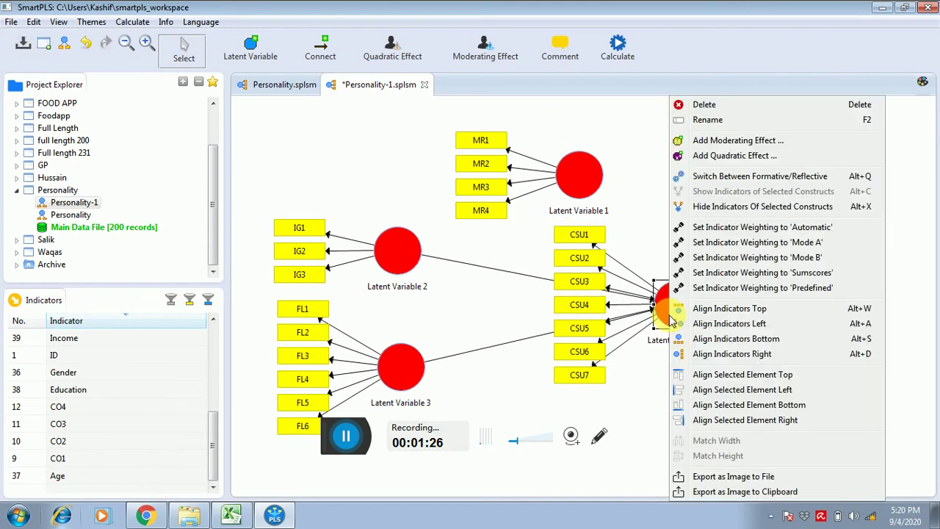
click(705, 356)
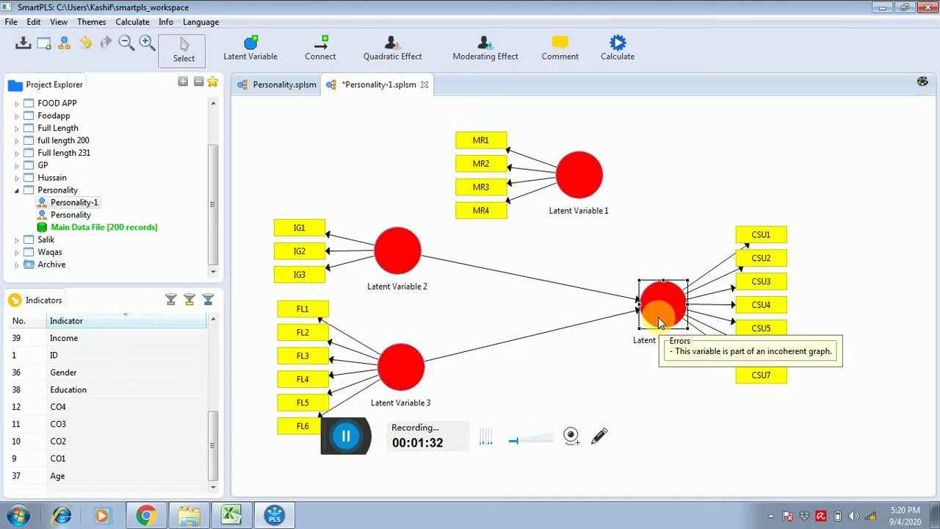
click(380, 260)
Rename Latent Variable 2 to IG and Latent Variable 3 to FL.
right_click(380, 264)
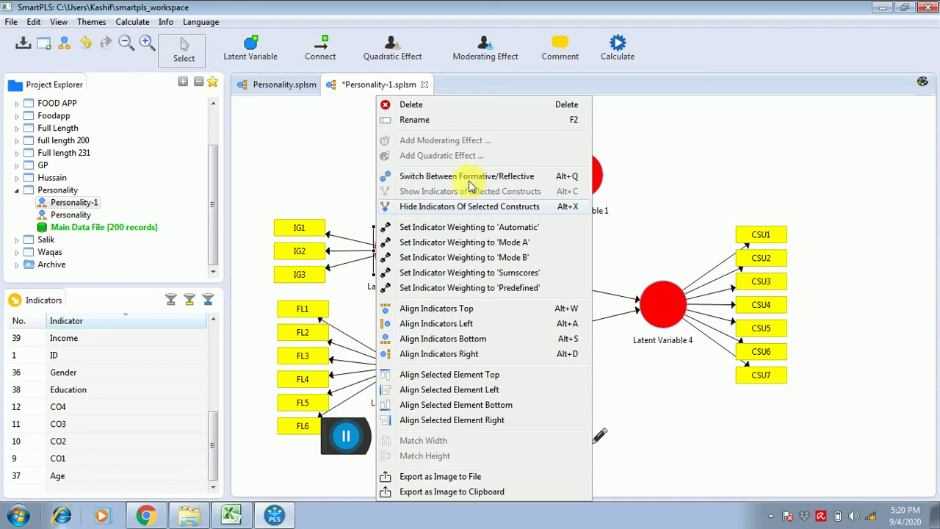
click(500, 124)
text(IC)
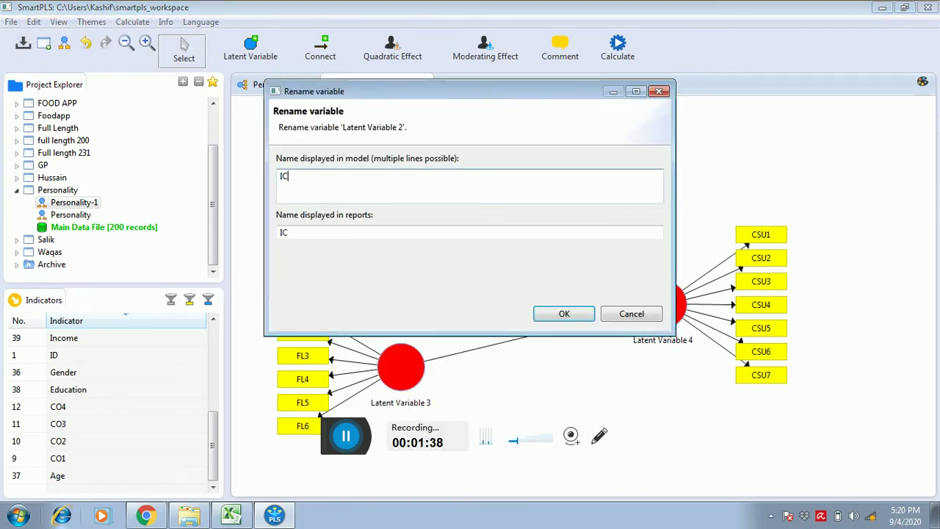
text(G)
click(564, 313)
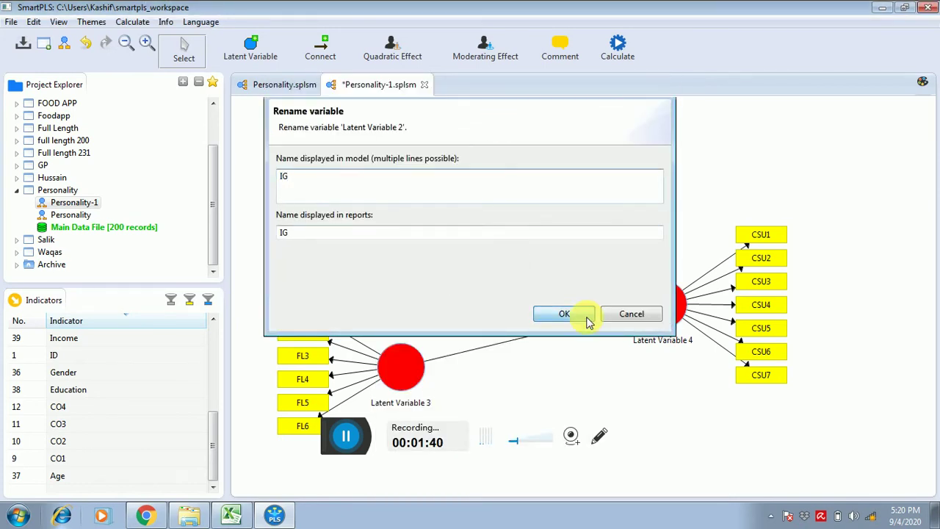
click(390, 366)
right_click(390, 366)
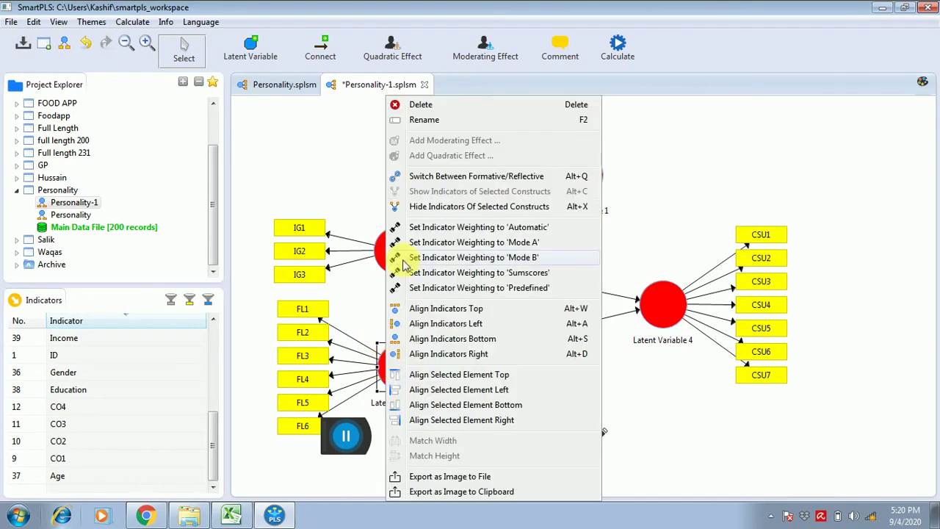
click(417, 120)
text(FL)
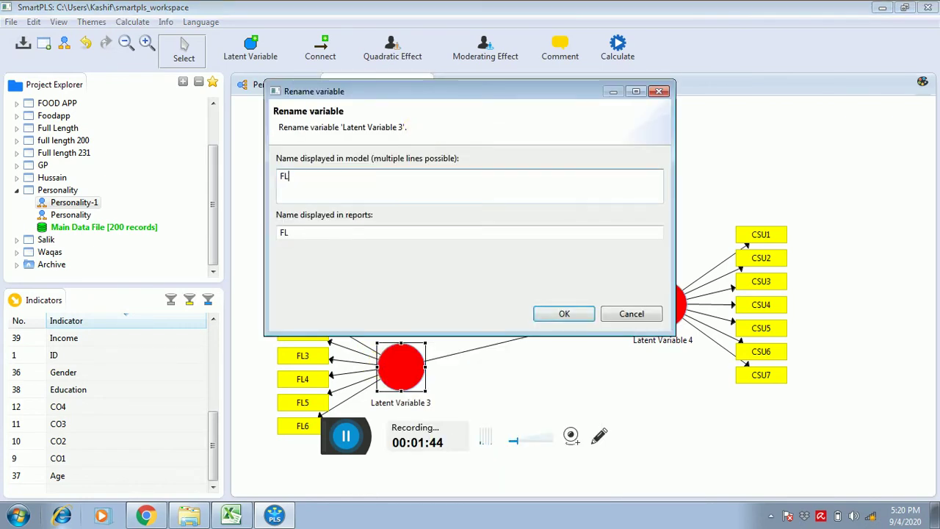
click(563, 313)
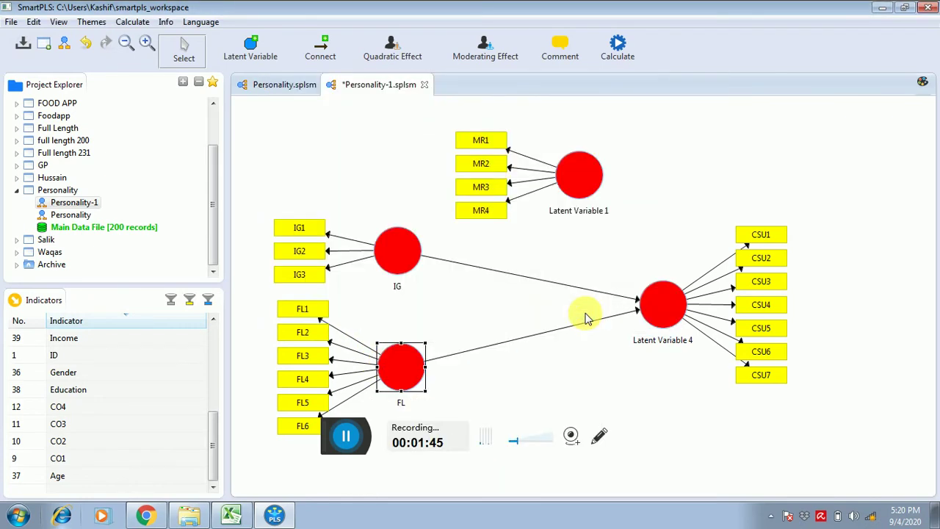
Rename Latent Variable 1 to MR and Latent Variable 4 to CSU.
right_click(581, 188)
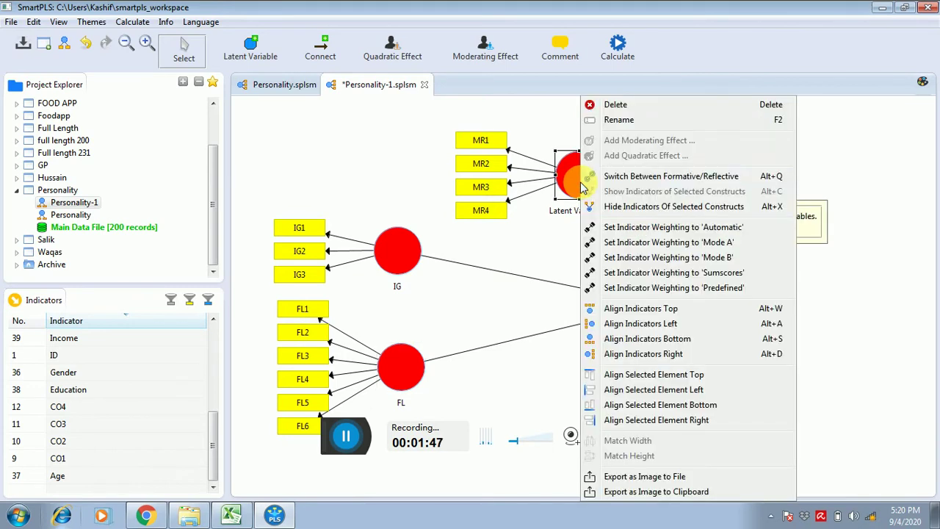
click(653, 123)
text(MR)
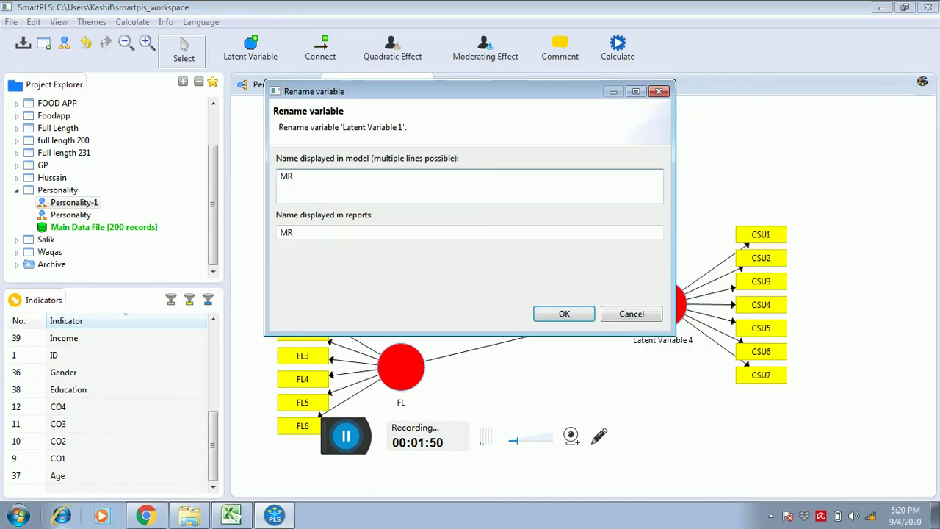
click(564, 315)
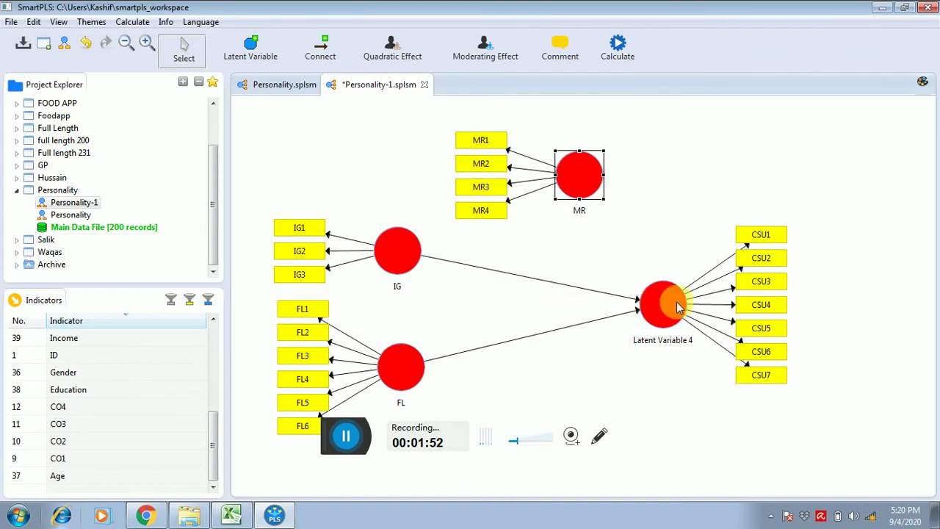
click(664, 305)
right_click(674, 304)
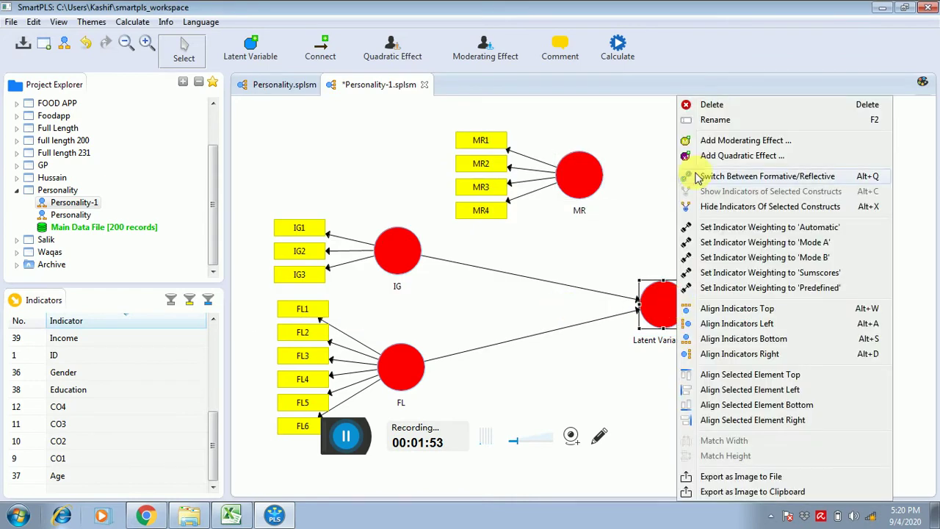
click(698, 119)
text(CSU)
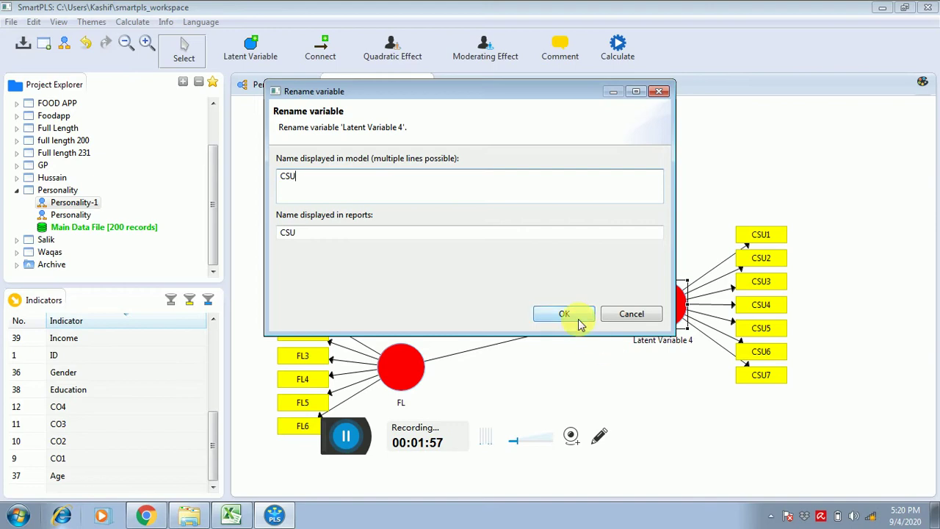
click(564, 314)
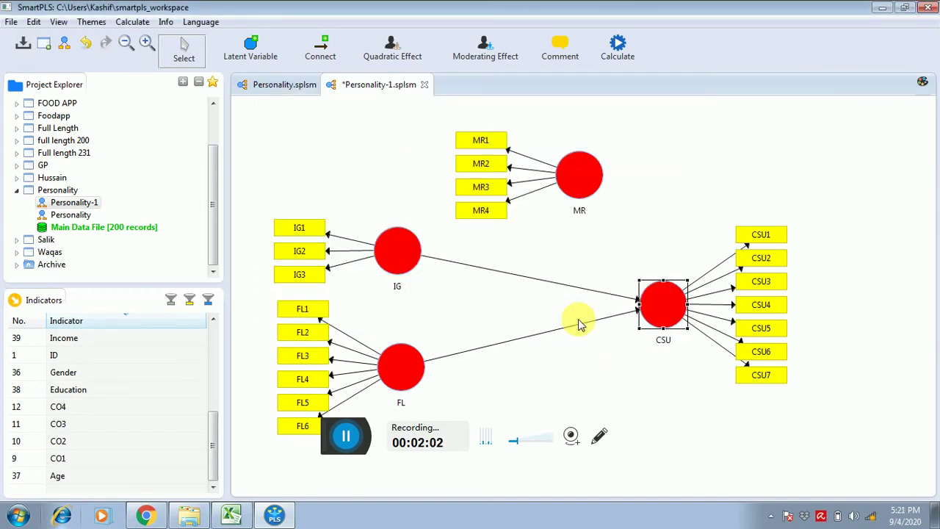
Draw a structural path from MR into CSU, then return to the Select tool.
click(324, 58)
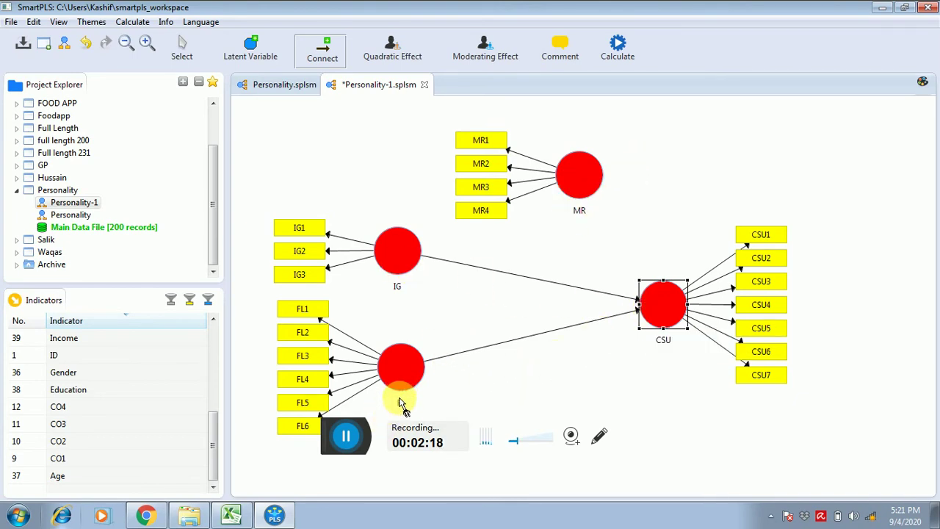
click(588, 192)
click(665, 294)
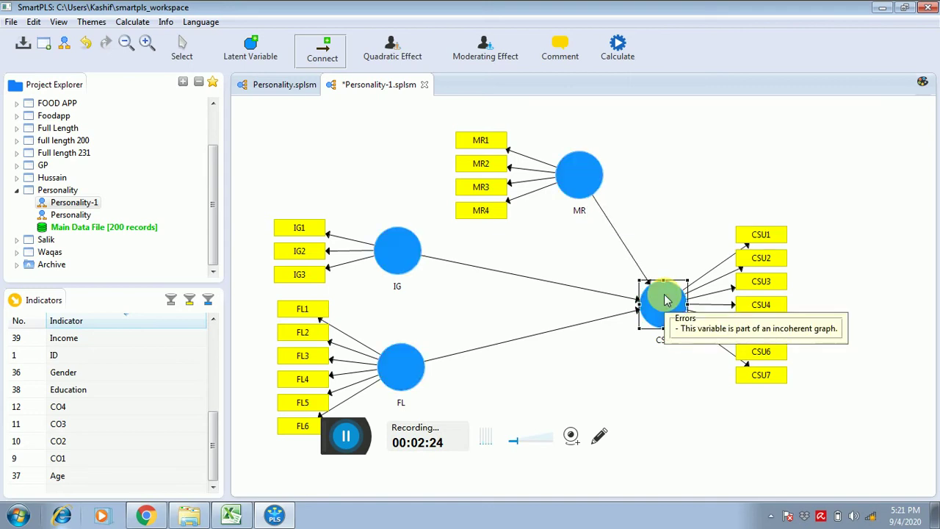
click(182, 49)
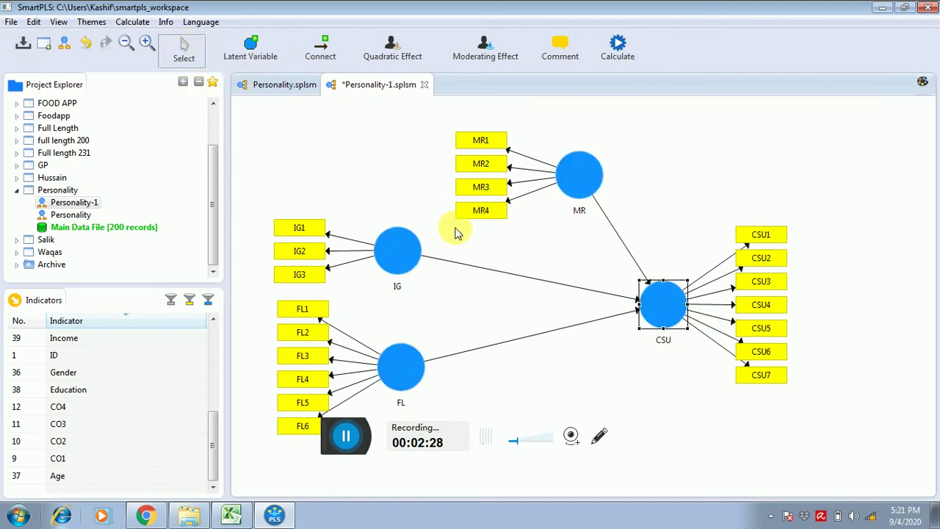
Add a moderating effect on CSU: moderator MR, independent variable IG, Product Indicator method.
right_click(674, 304)
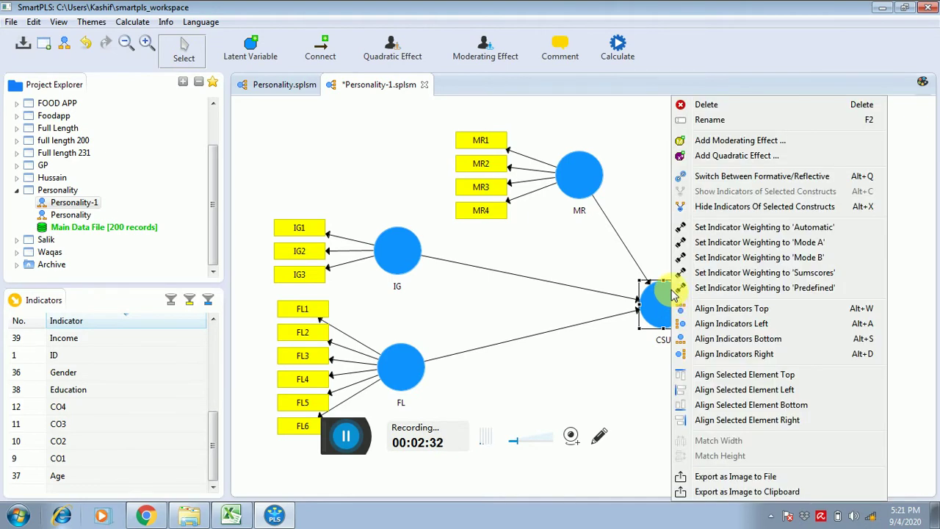
click(740, 143)
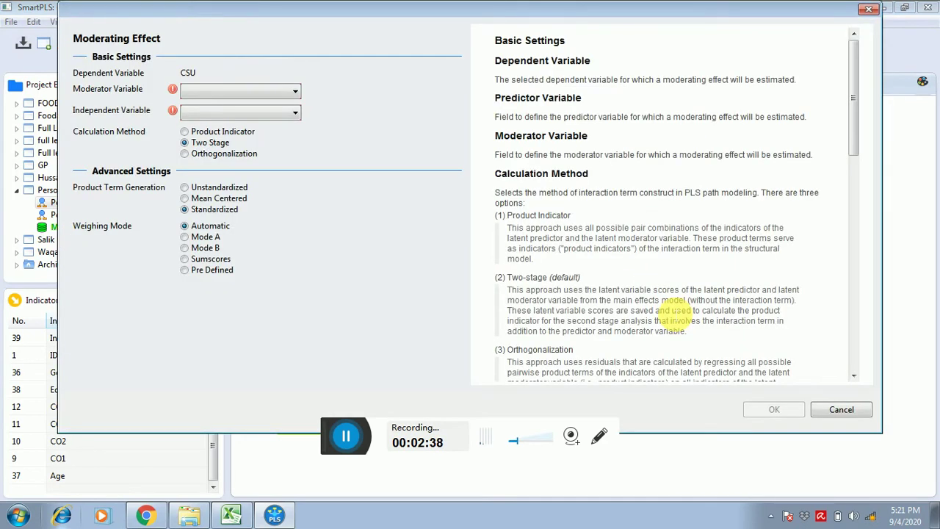
drag(85, 10, 125, 17)
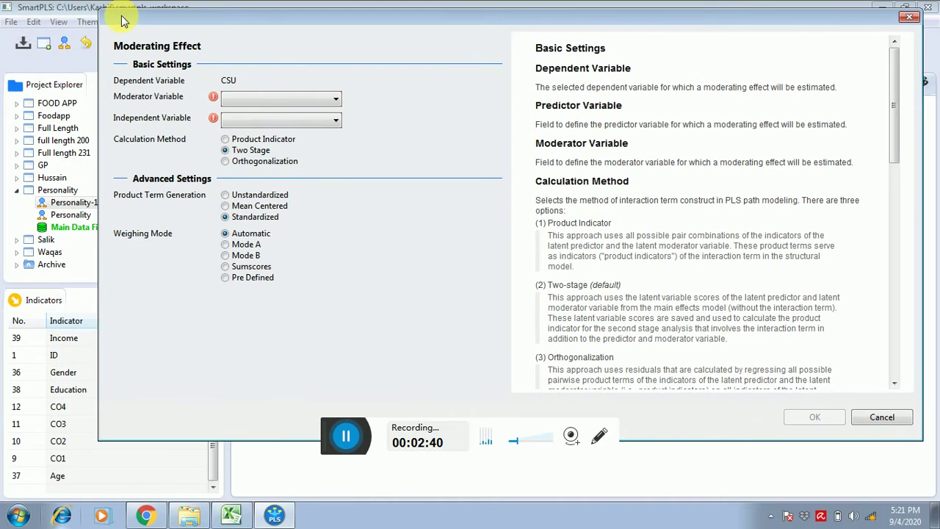
click(247, 96)
click(257, 135)
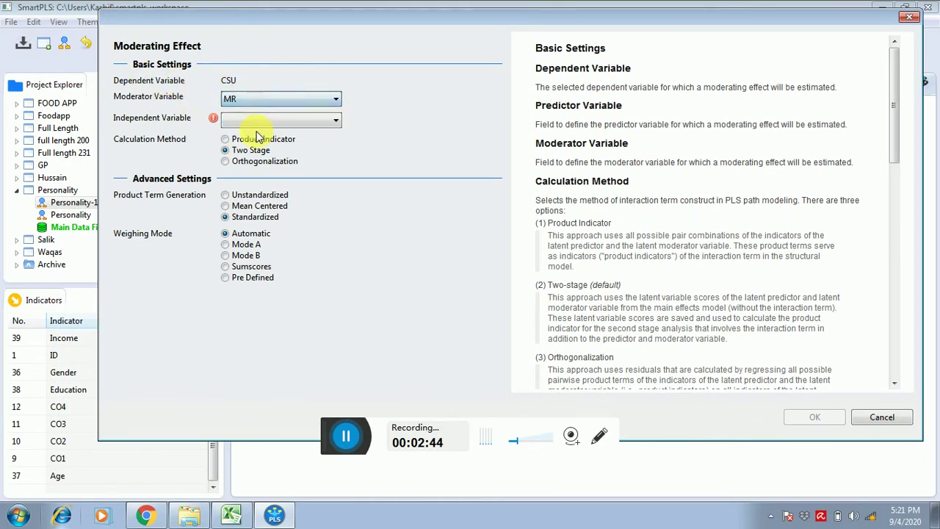
click(224, 22)
drag(101, 7, 120, 123)
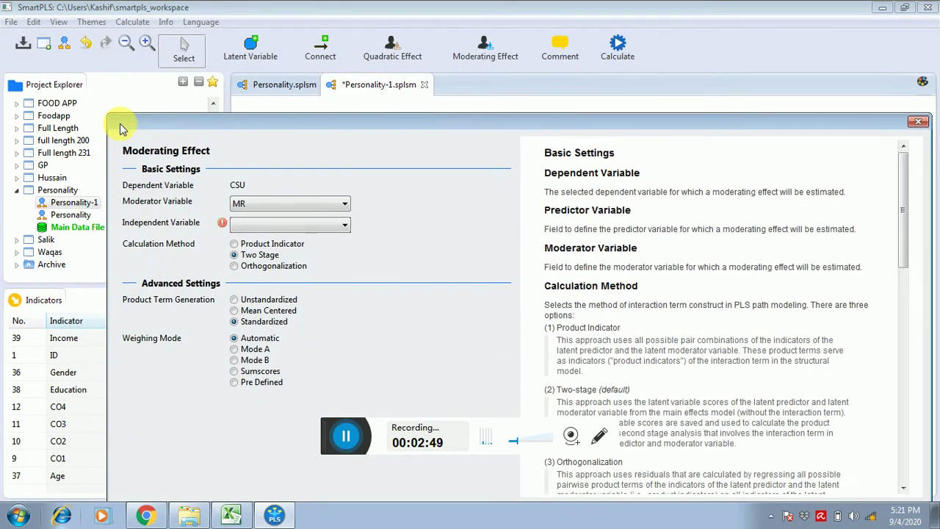
click(283, 222)
click(285, 250)
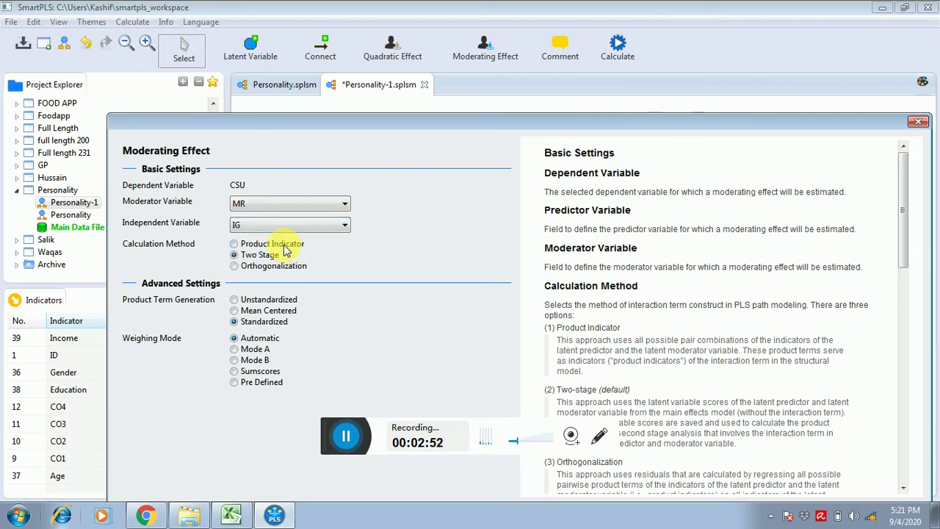
drag(254, 123, 196, 65)
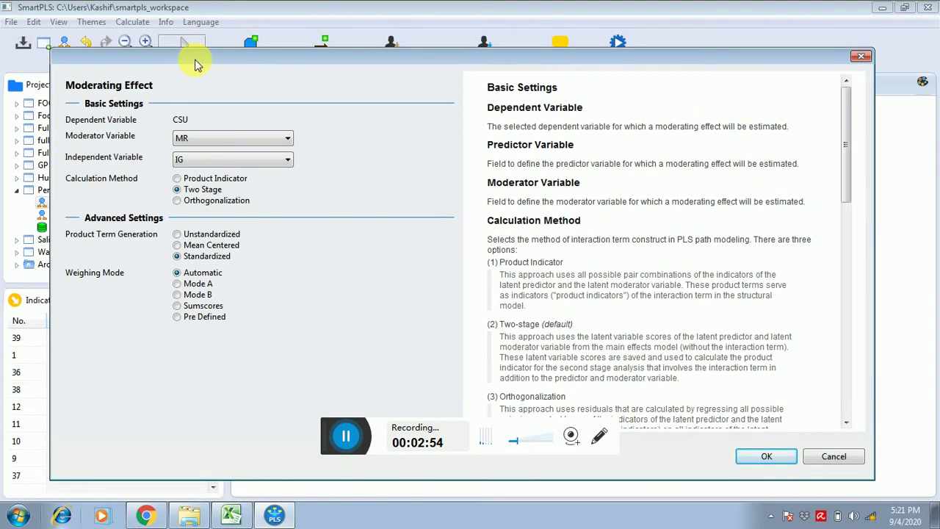
click(179, 180)
Confirm the moderating effect, place its node below CSU and rename it MR*IG.
click(761, 462)
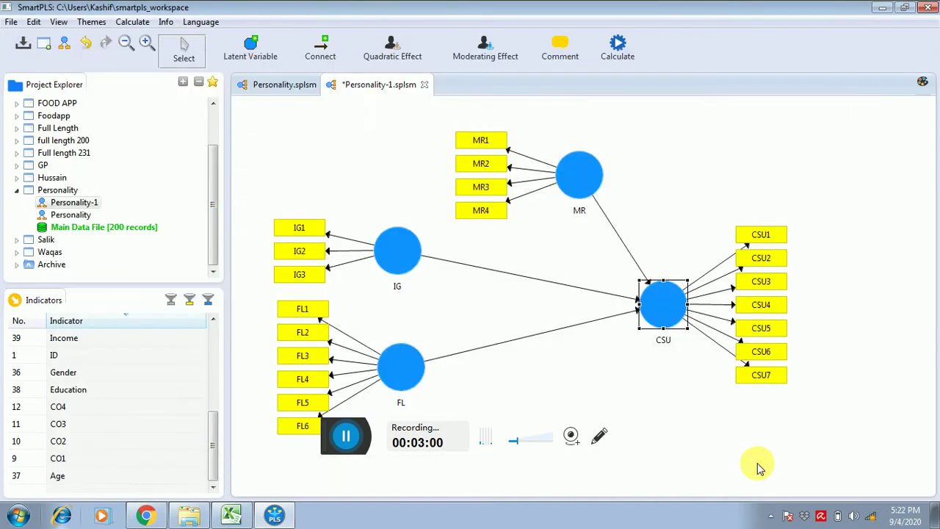
drag(625, 385, 679, 417)
right_click(680, 418)
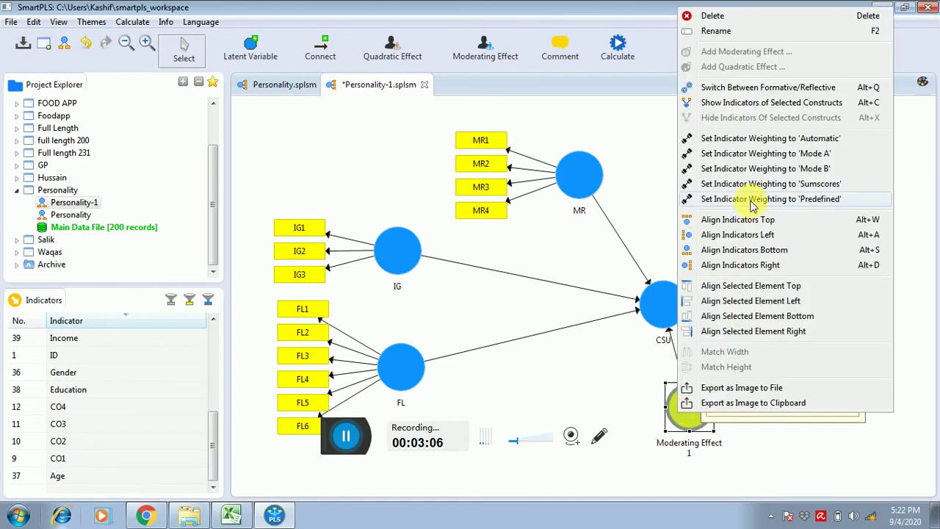
click(716, 30)
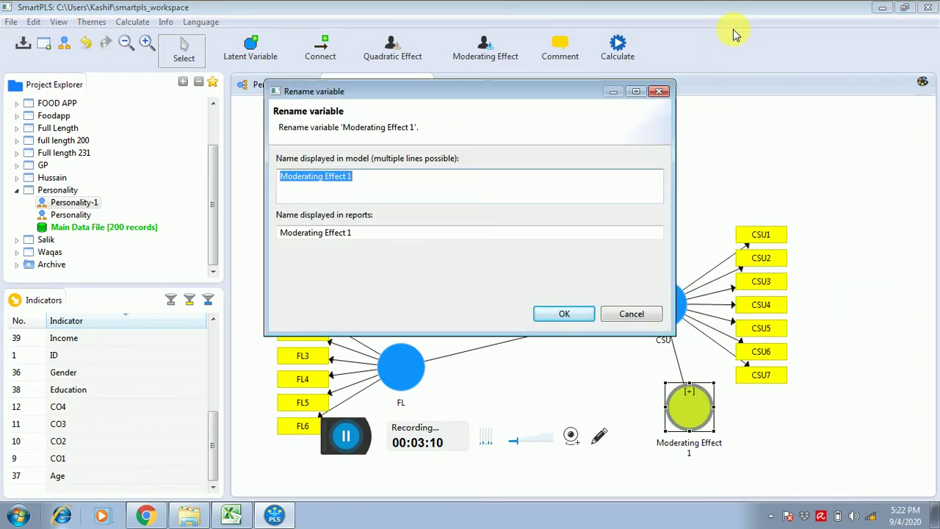
text(MR*)
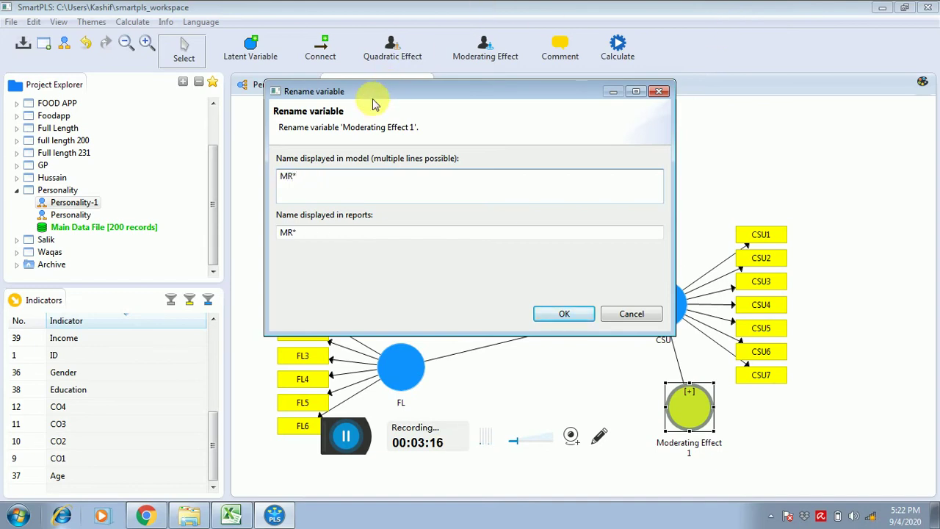
drag(373, 97, 481, 85)
text(R*IG)
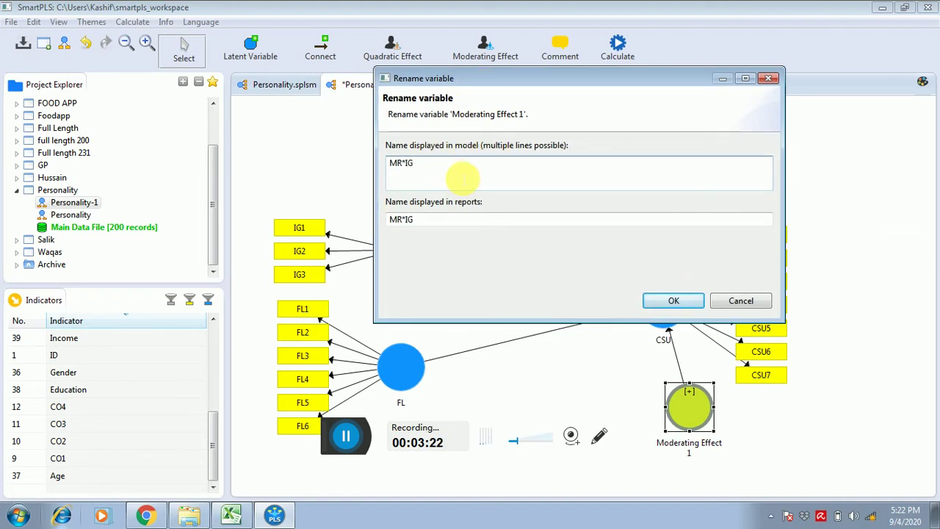
click(657, 301)
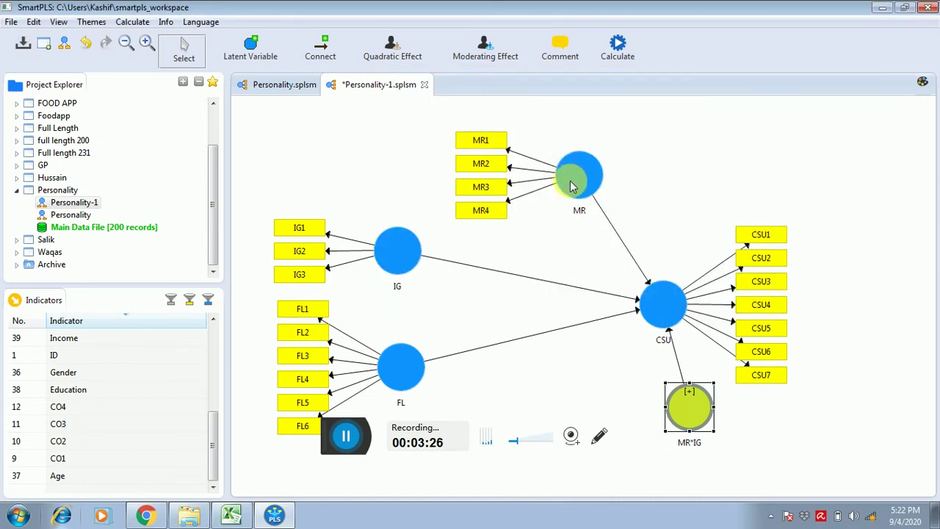
Add a second moderating effect on CSU with MR moderating FL via Product Indicator.
right_click(645, 309)
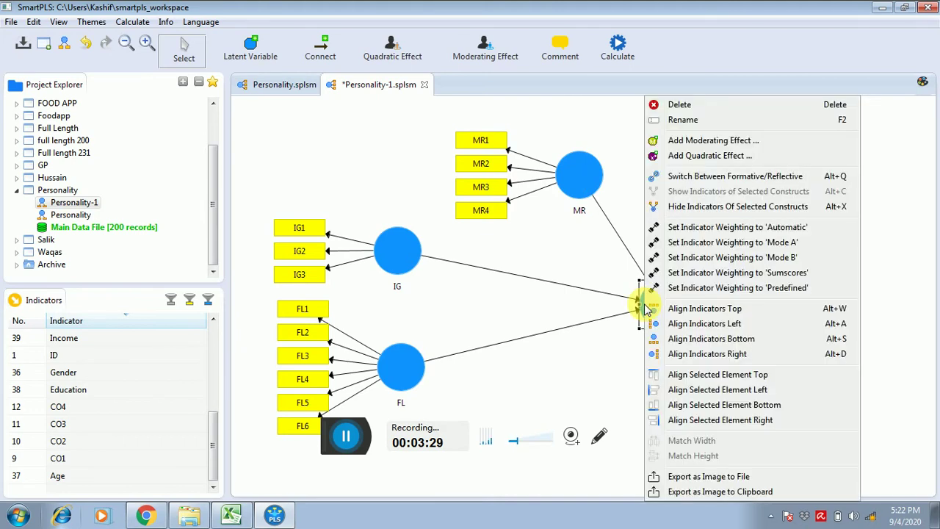
click(722, 141)
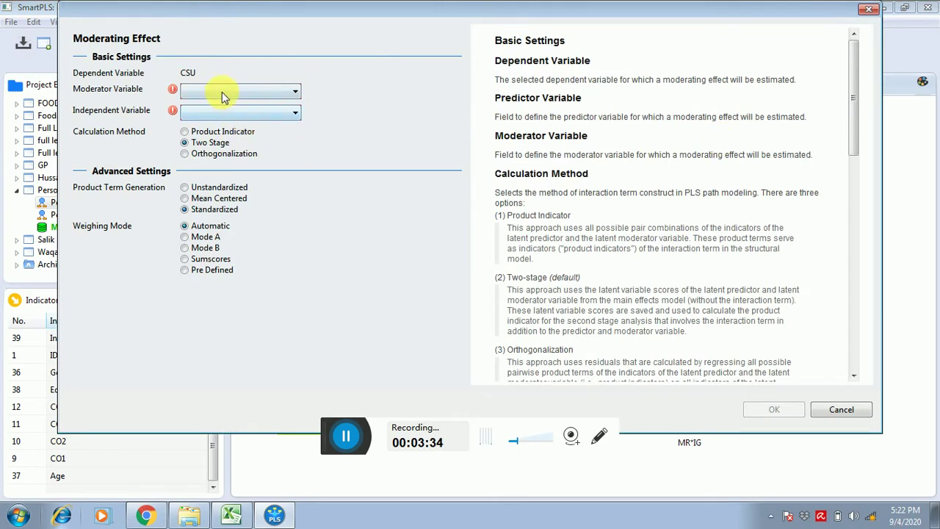
click(224, 96)
click(221, 129)
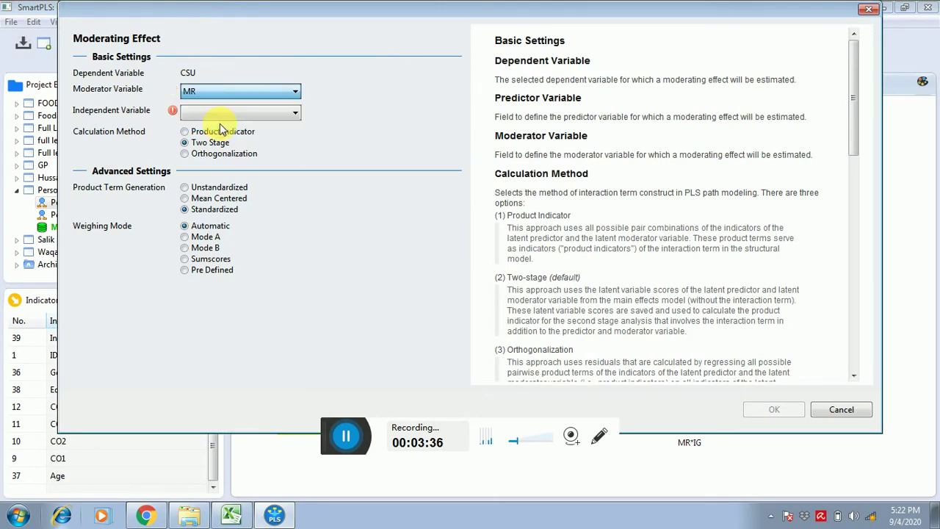
click(215, 115)
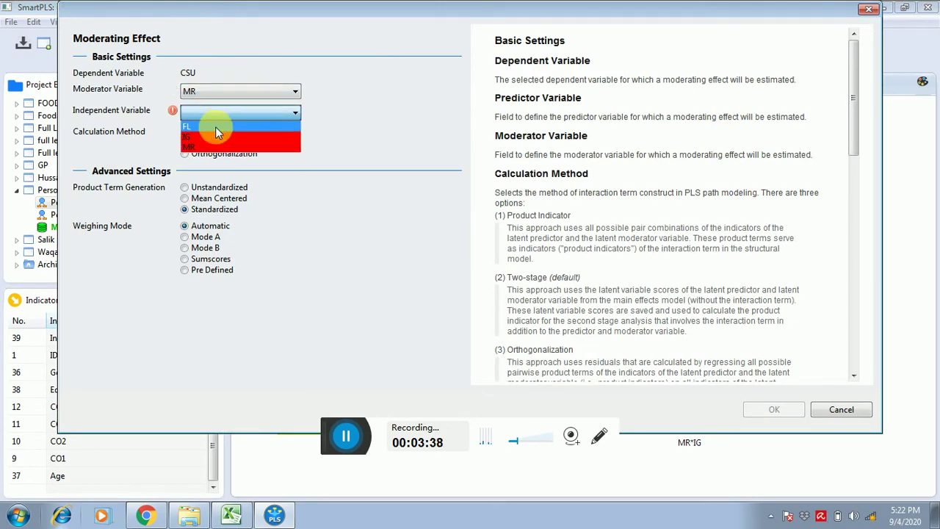
click(213, 128)
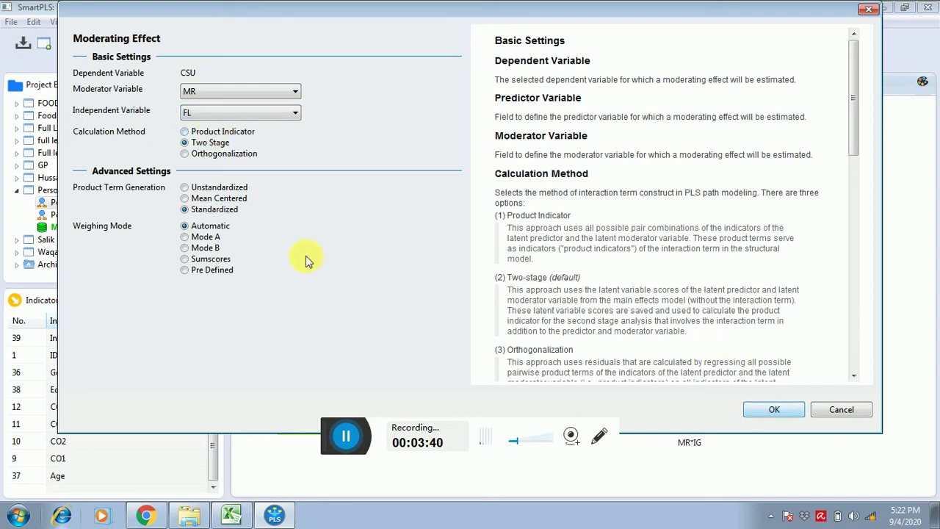
click(218, 133)
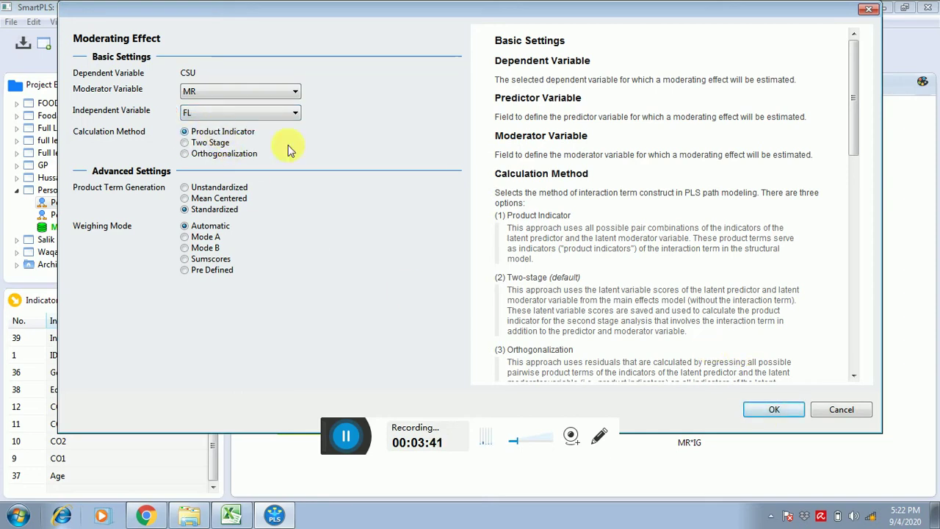
click(769, 409)
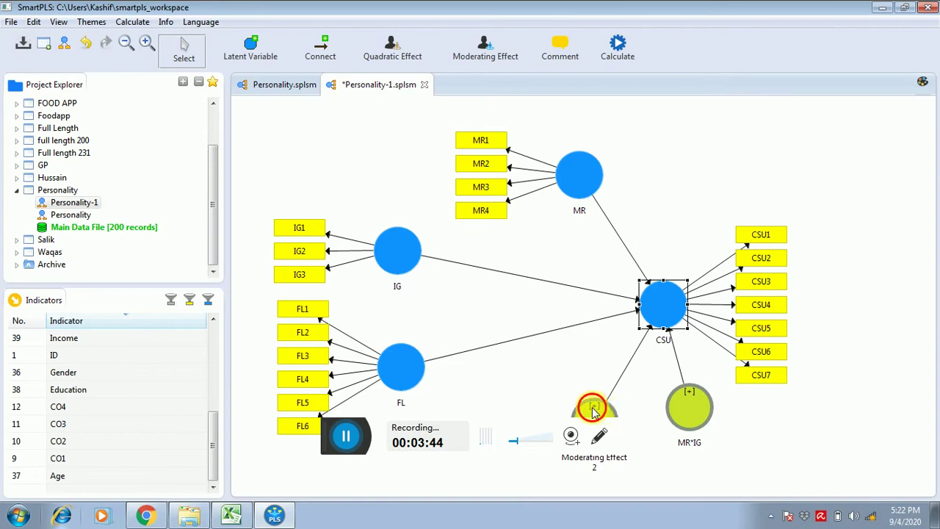
Move Moderating Effect 2 to the top right above CSU and rename it MR*FL.
drag(595, 405, 702, 160)
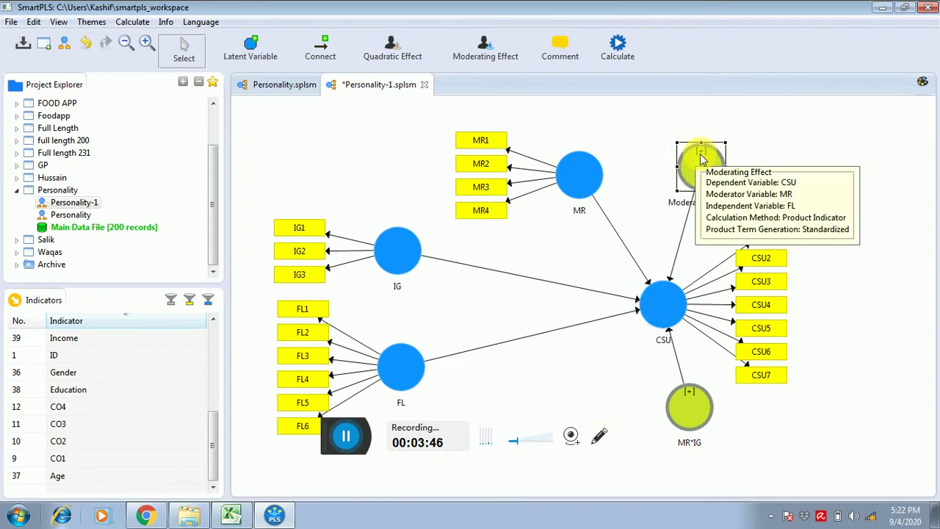
right_click(702, 160)
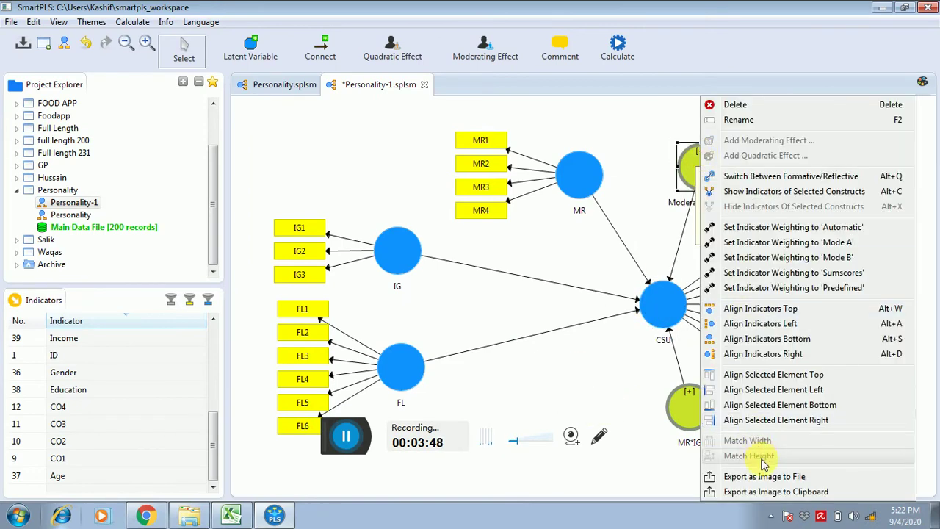
click(733, 121)
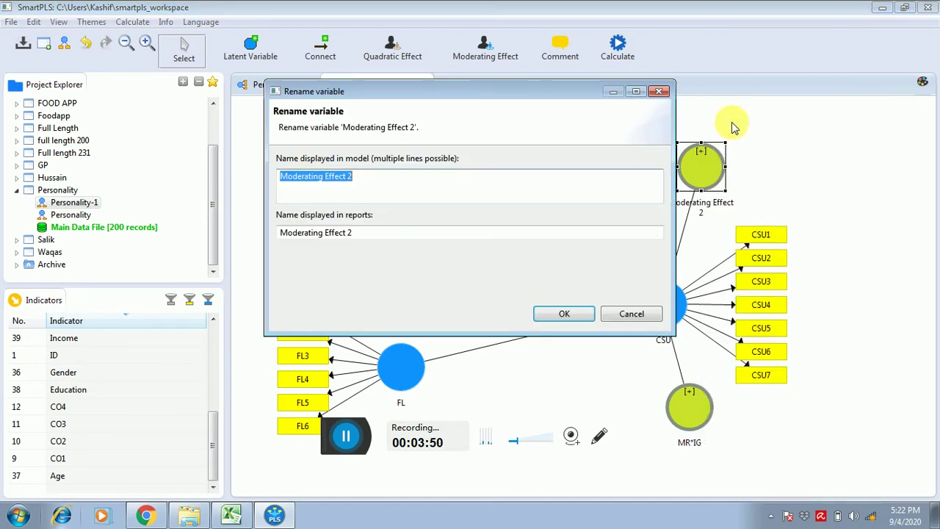
text(MR*FL)
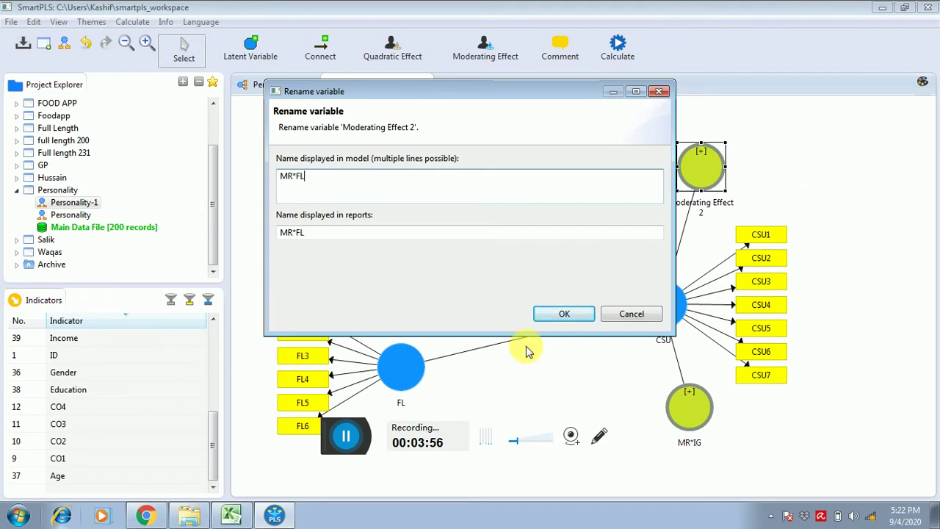
click(562, 313)
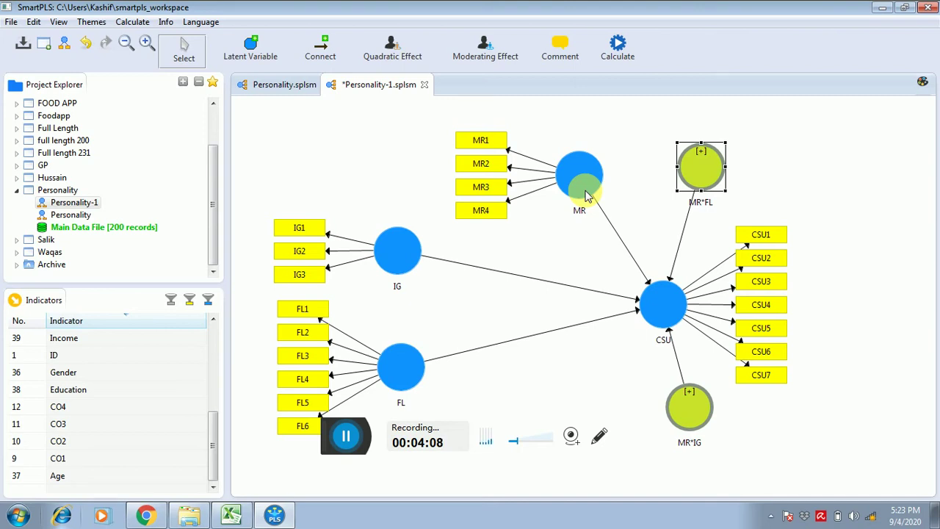
Run the PLS Algorithm on the current model and return to the path diagram.
click(614, 51)
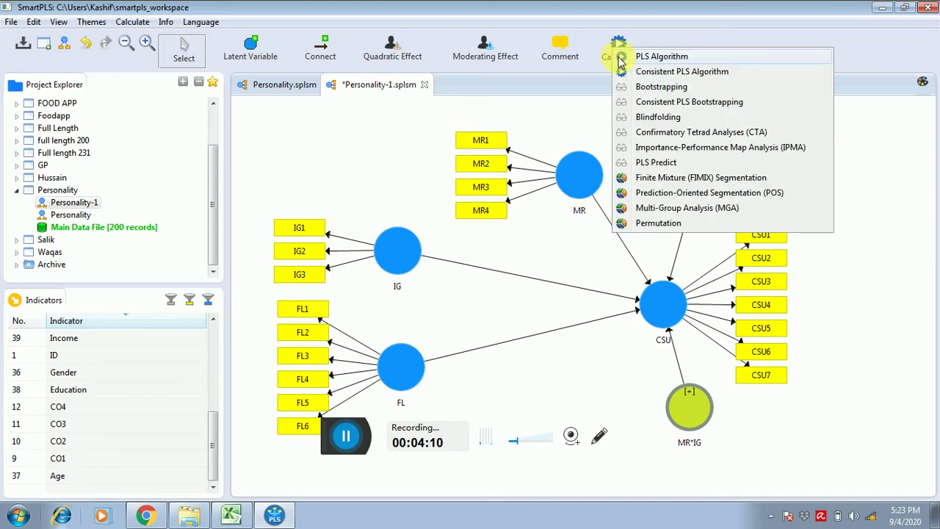
click(621, 59)
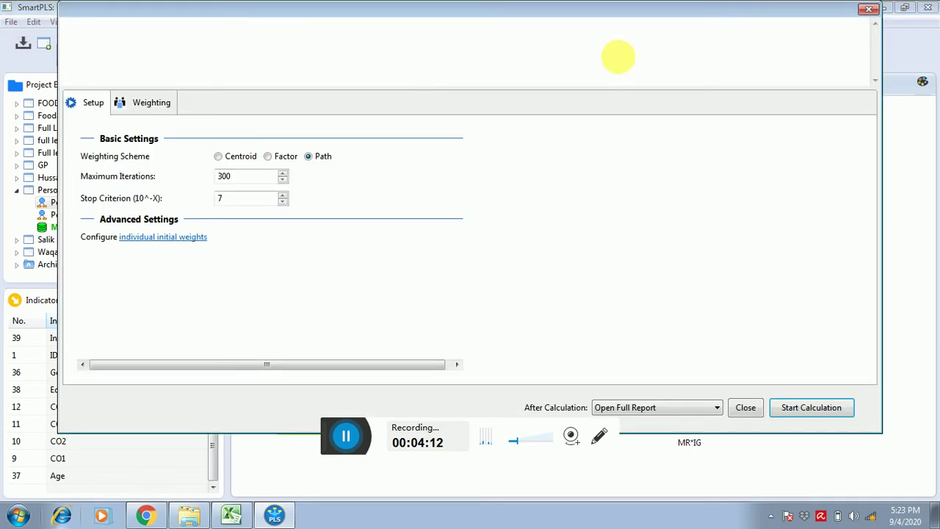
key(Return)
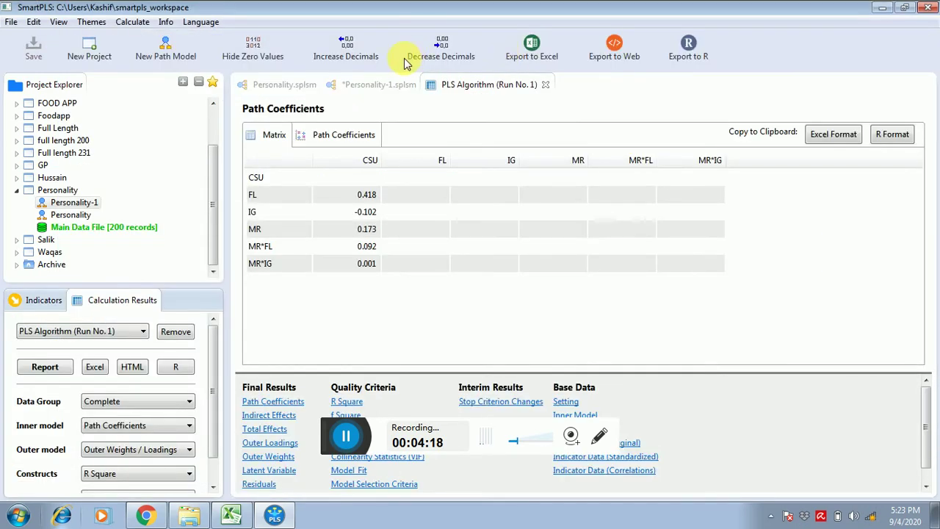
click(372, 83)
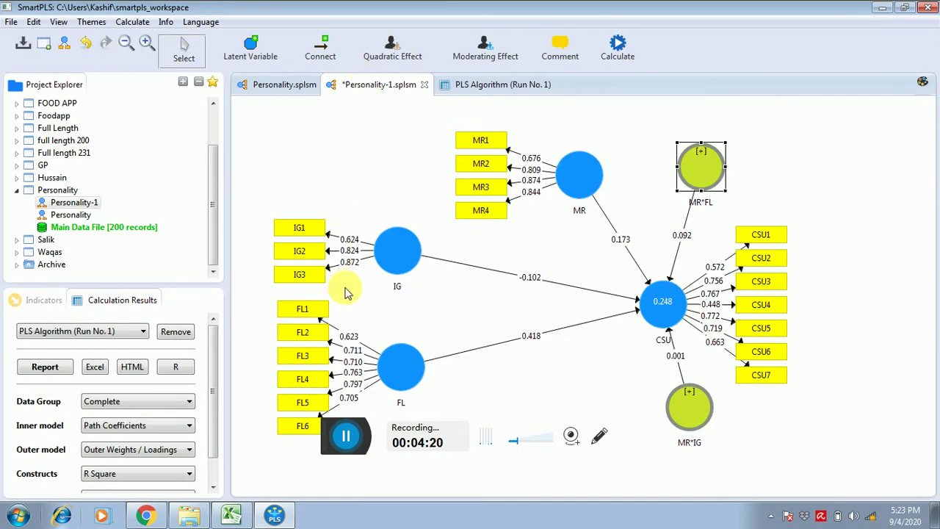
Drop indicator IG1 from IG and rerun the PLS Algorithm as Run No. 2.
click(308, 234)
key(Delete)
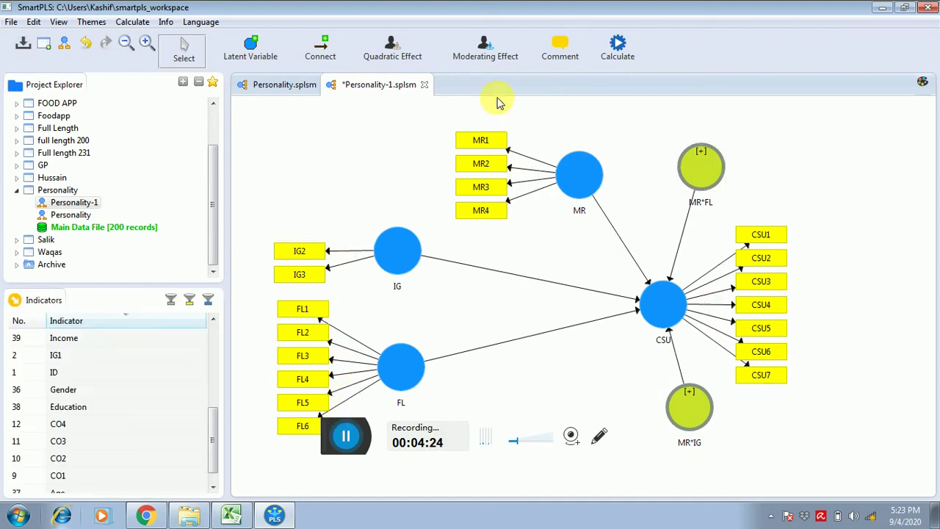
click(618, 46)
click(632, 63)
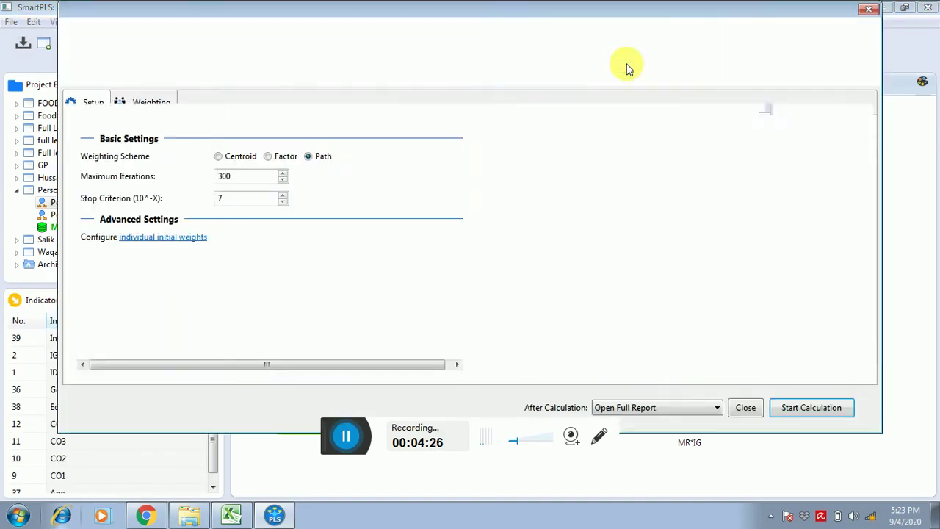
key(Return)
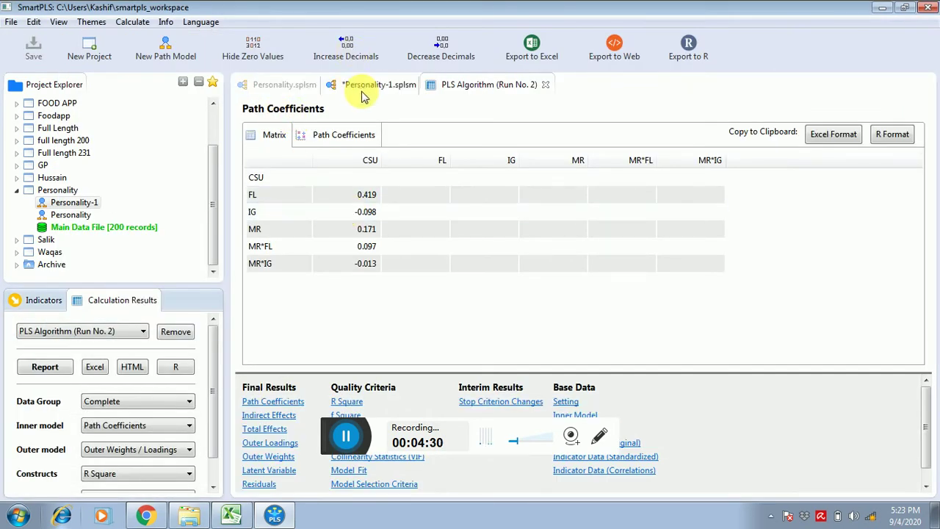
click(358, 86)
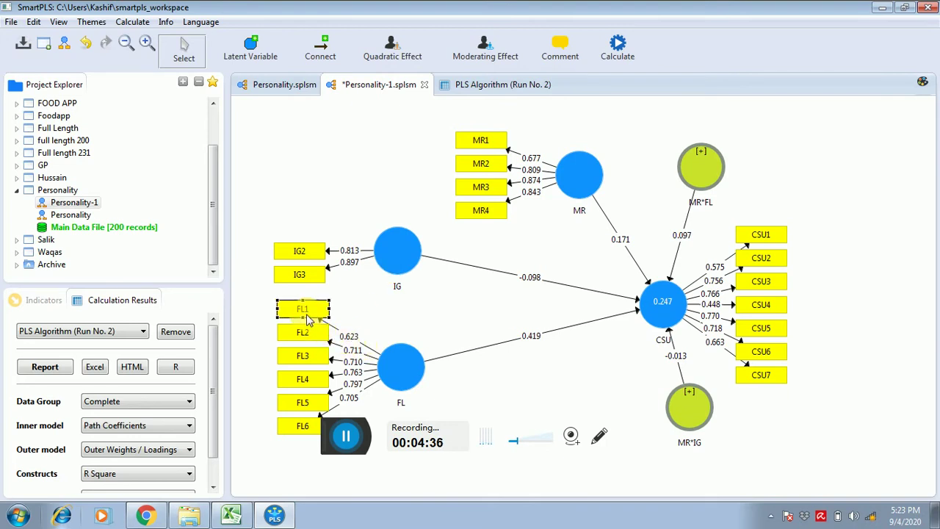
Delete weak indicators FL1 and MR1 and rerun the PLS Algorithm.
key(Delete)
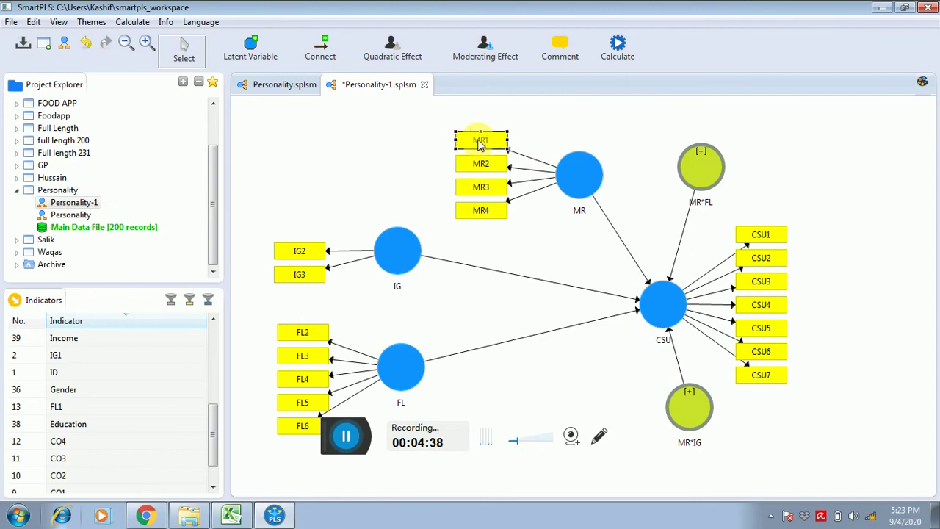
key(Delete)
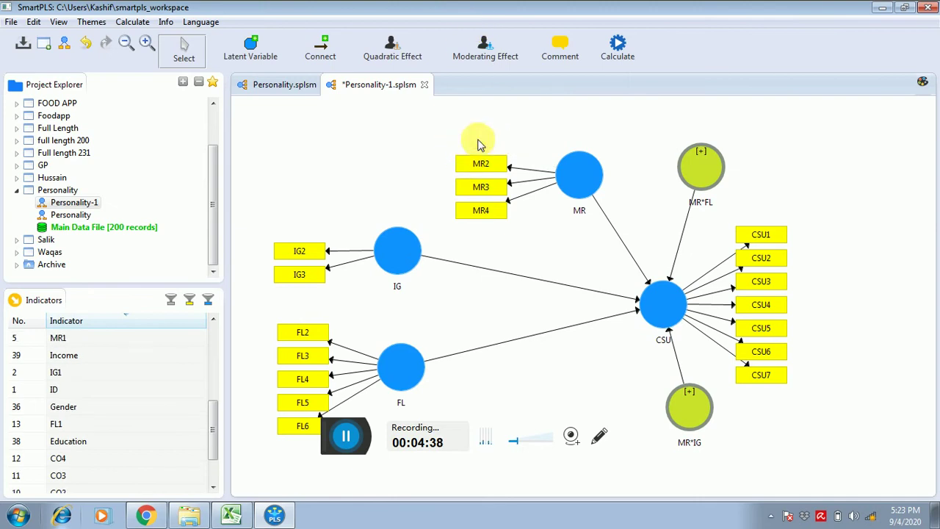
click(614, 53)
click(616, 49)
key(Return)
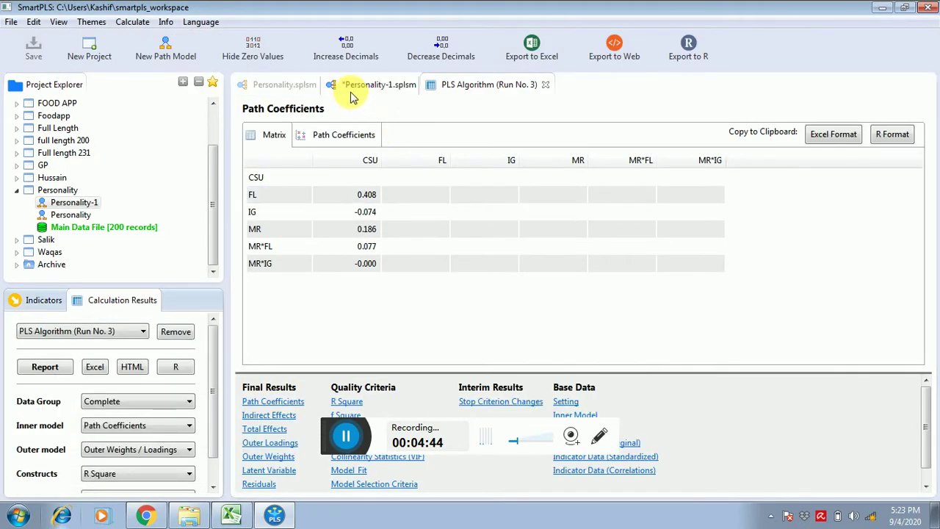
click(351, 89)
Shift IG and FL upward, remove indicator FL2, and rerun the PLS Algorithm.
drag(397, 261, 395, 268)
drag(400, 367, 401, 328)
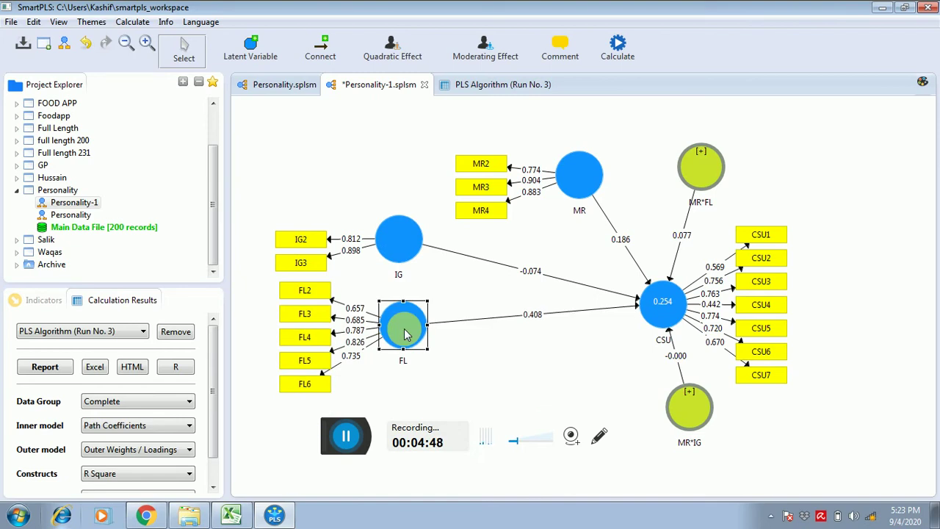
click(307, 291)
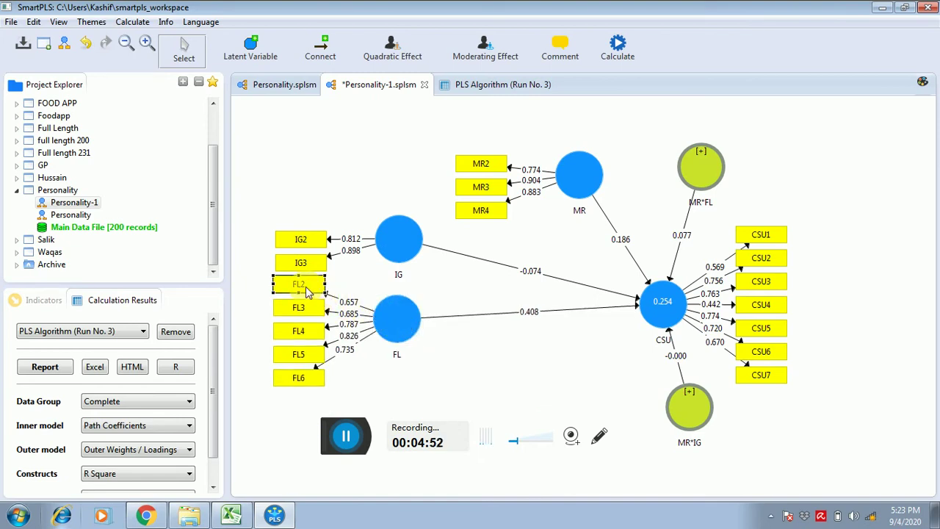
key(Delete)
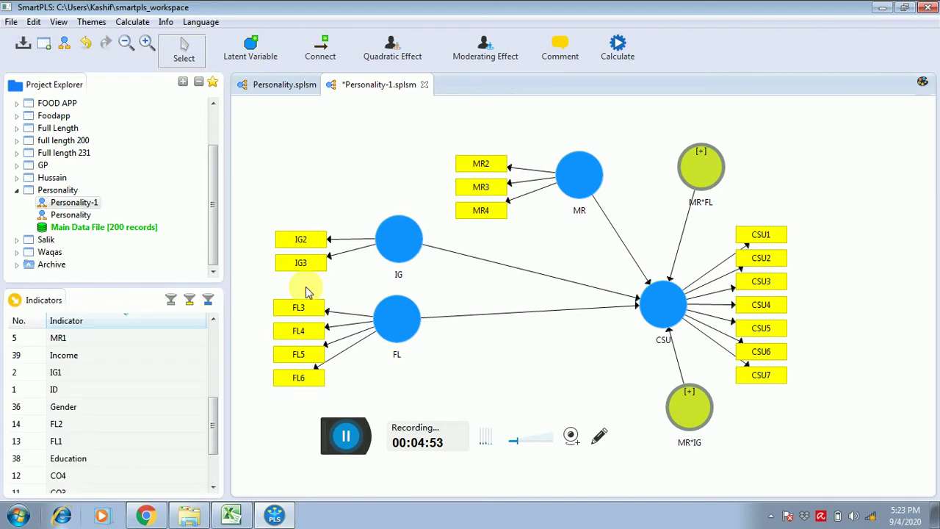
click(618, 45)
click(632, 64)
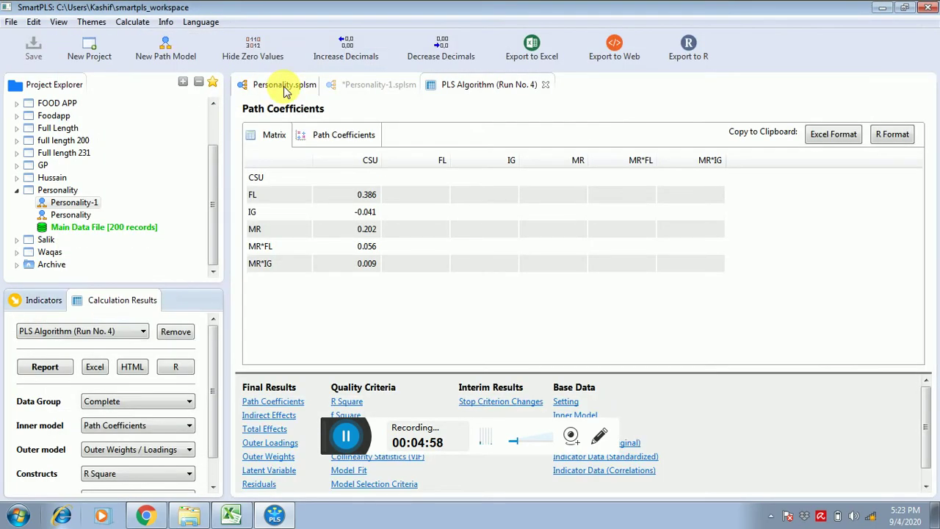
click(350, 88)
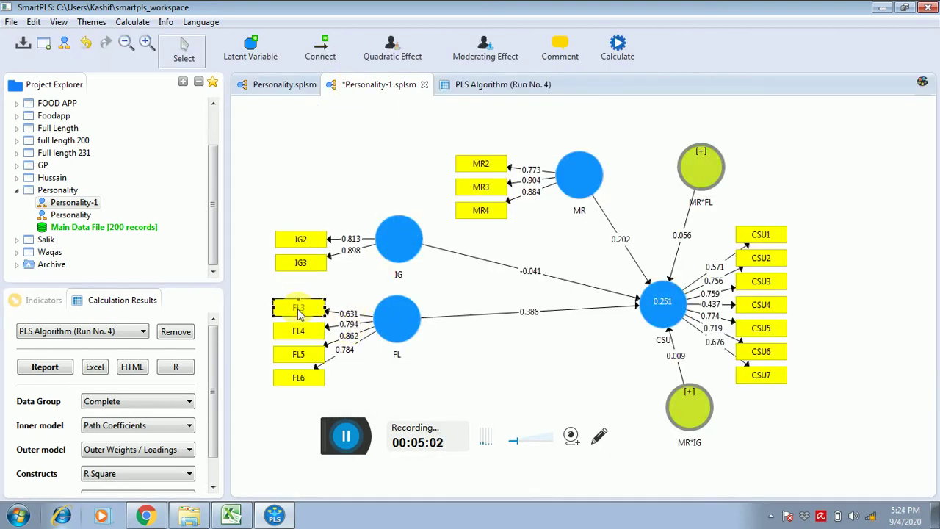
Remove indicator FL3 and rerun the PLS Algorithm, giving CSU R² 0.259.
key(Delete)
click(614, 57)
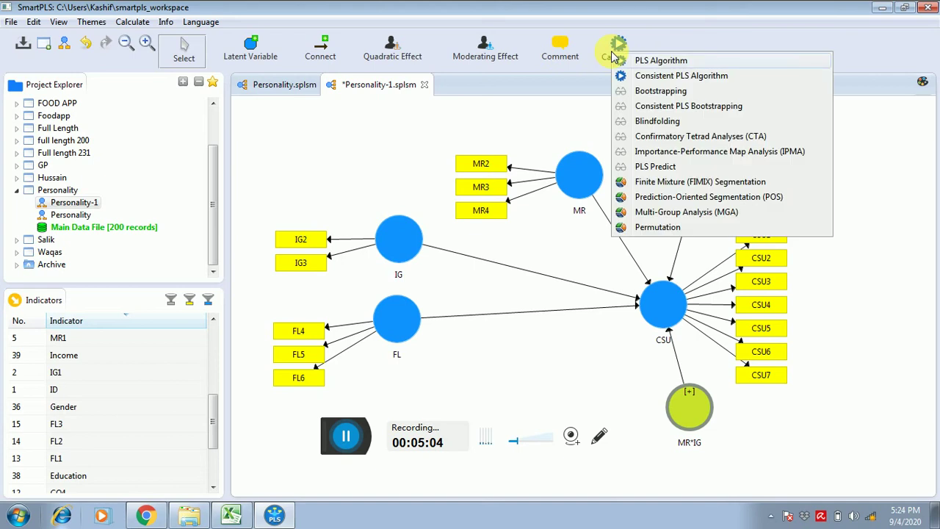
click(617, 57)
key(Return)
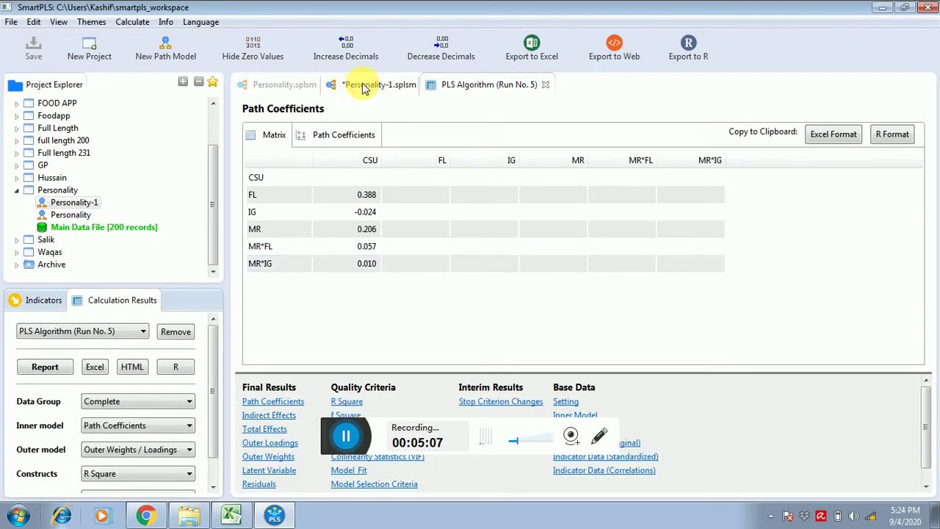
click(362, 86)
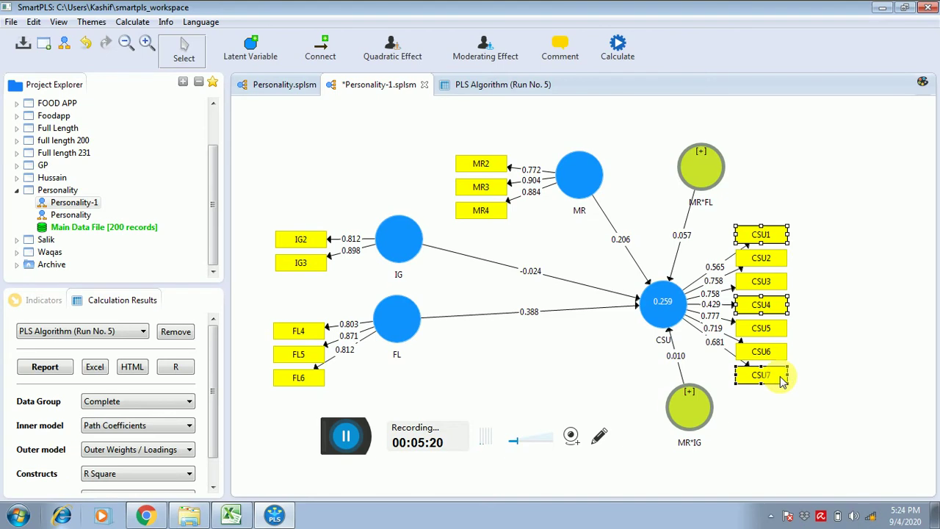
Delete CSU1, CSU4 and CSU7, align CSU's indicators right, and rerun the PLS Algorithm.
key(Delete)
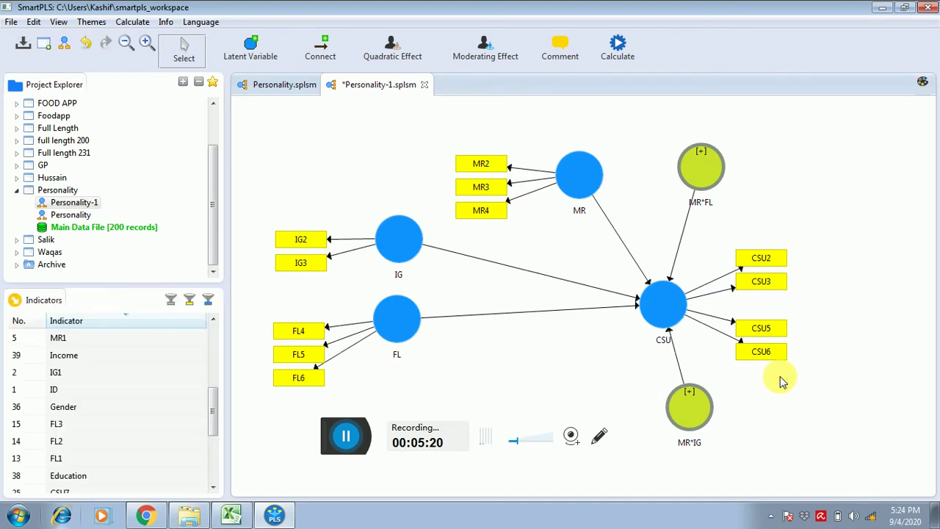
right_click(665, 309)
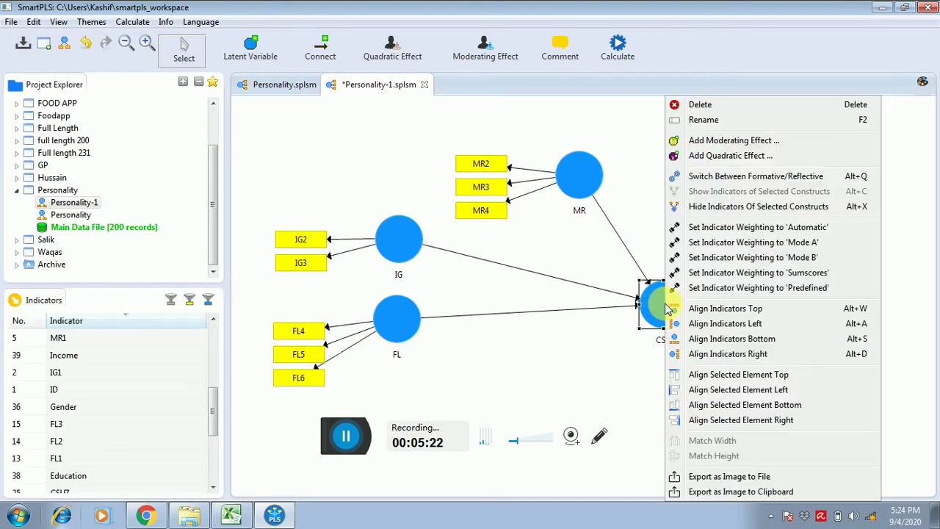
click(702, 356)
click(608, 64)
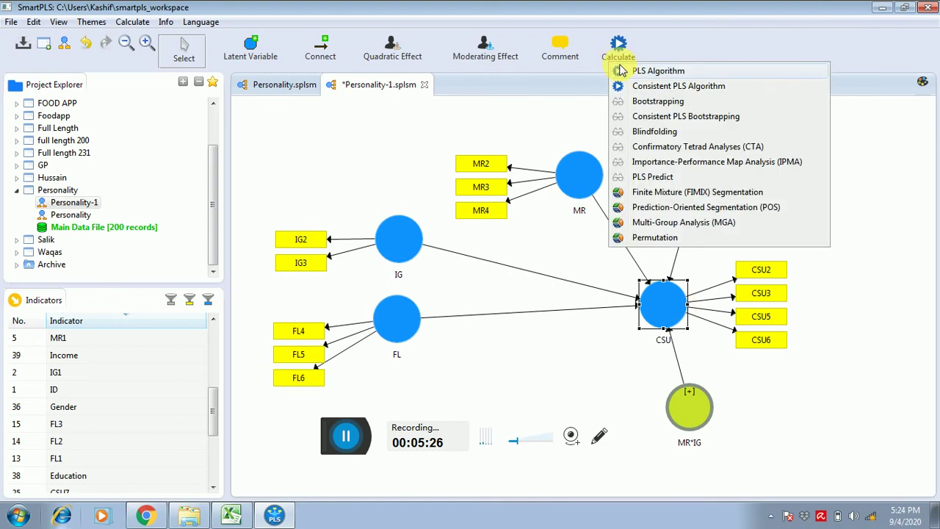
click(621, 69)
key(Return)
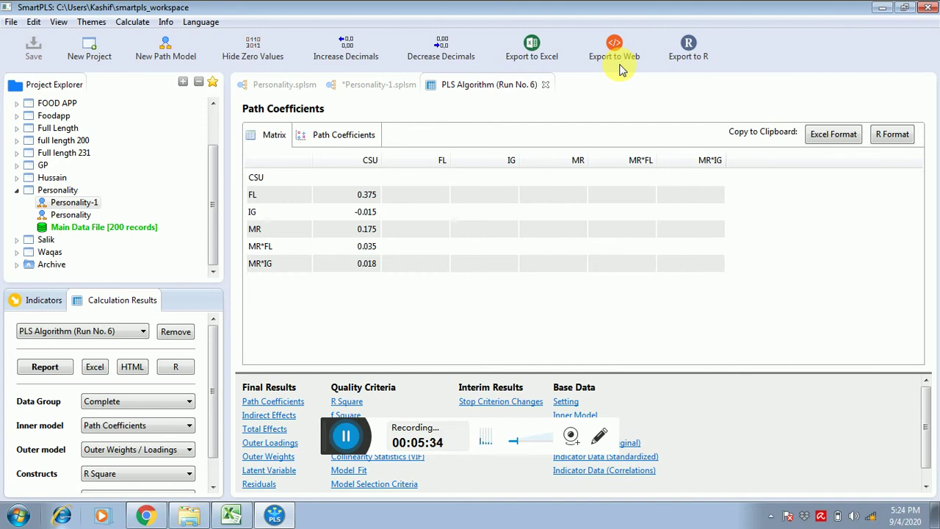
click(392, 86)
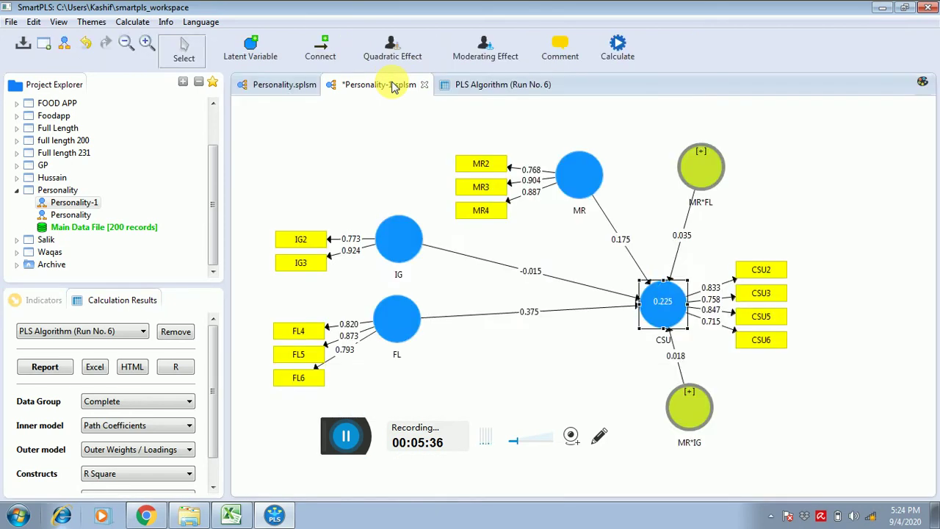
Reposition CSU, MR, IG, FL and both moderators, then view the Run No. 6 report.
drag(669, 304, 717, 307)
drag(577, 176, 531, 165)
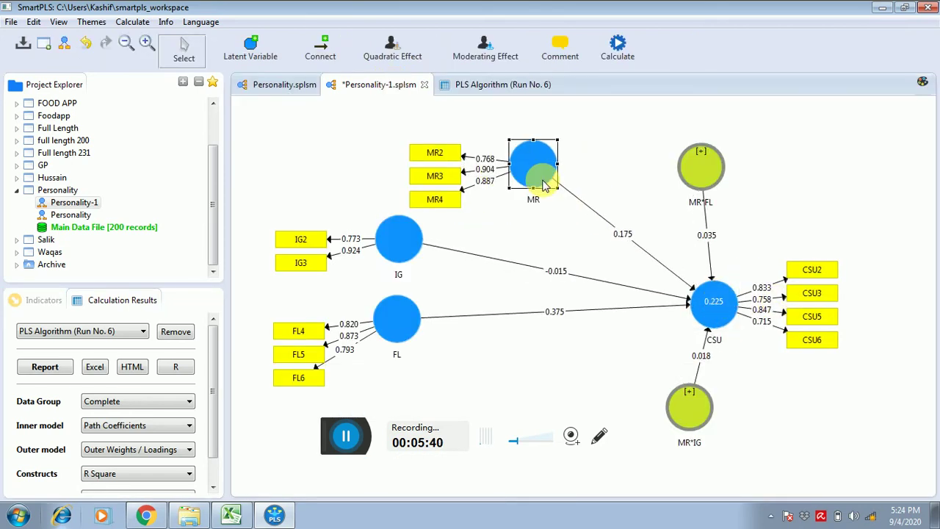
drag(423, 241, 397, 241)
drag(399, 310, 374, 301)
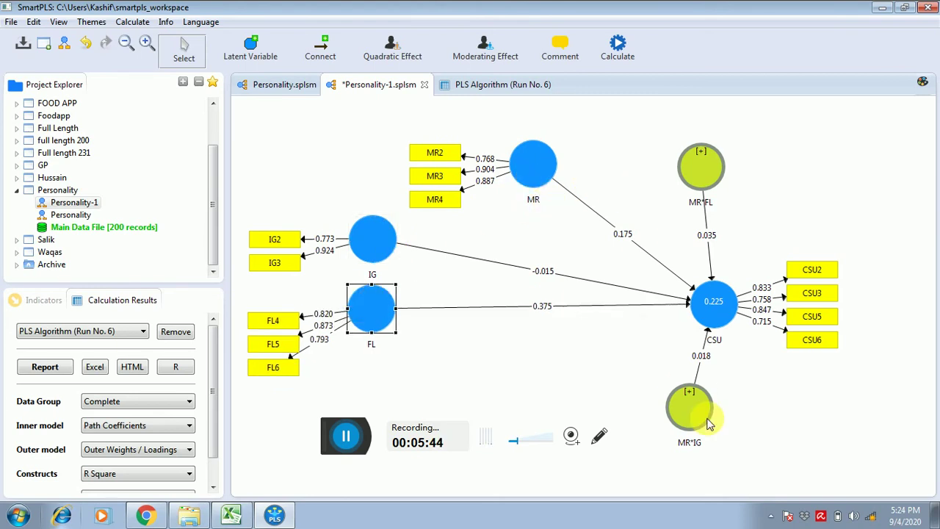
drag(707, 422, 680, 416)
drag(702, 169, 679, 169)
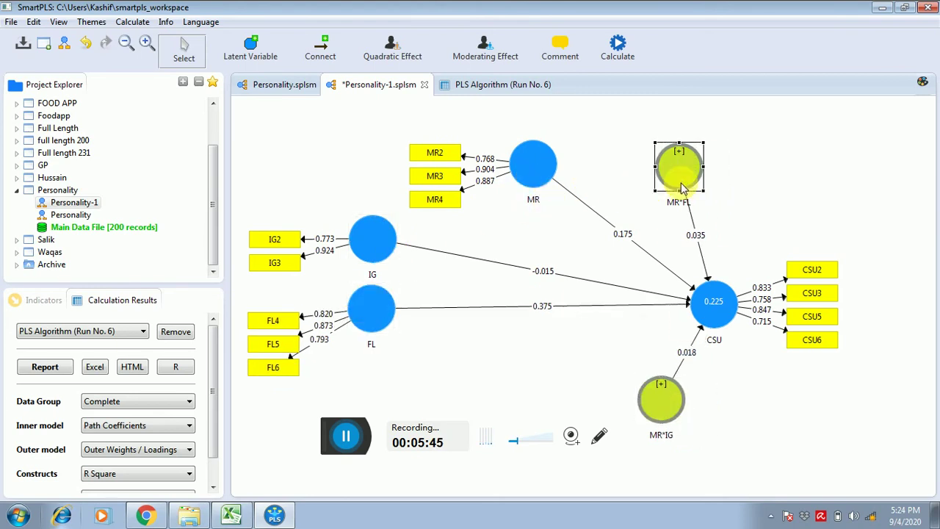
click(496, 91)
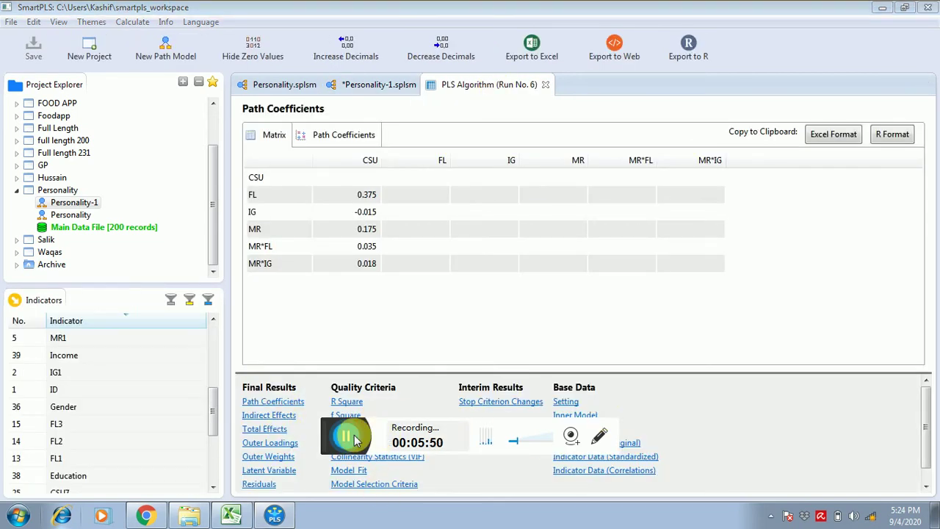
Show Construct Reliability and Validity results and widen the construct name column.
drag(333, 430, 526, 459)
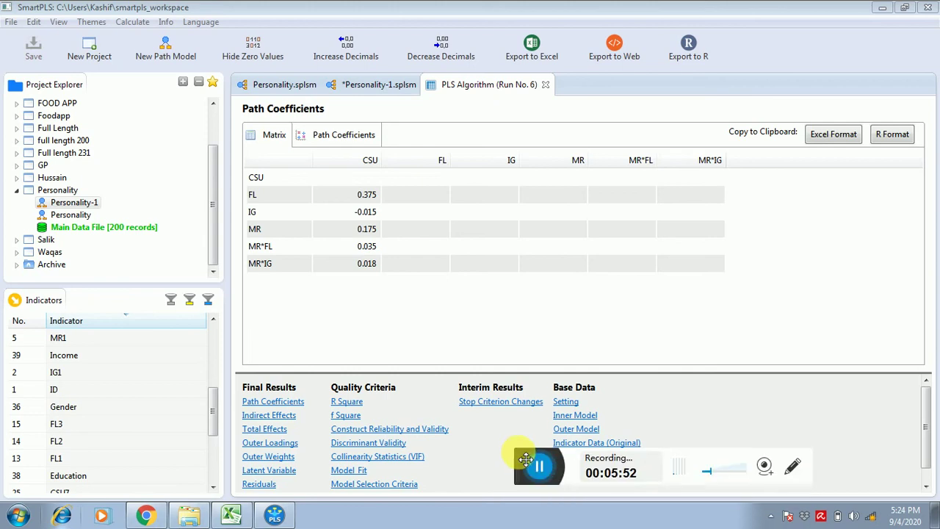
click(412, 431)
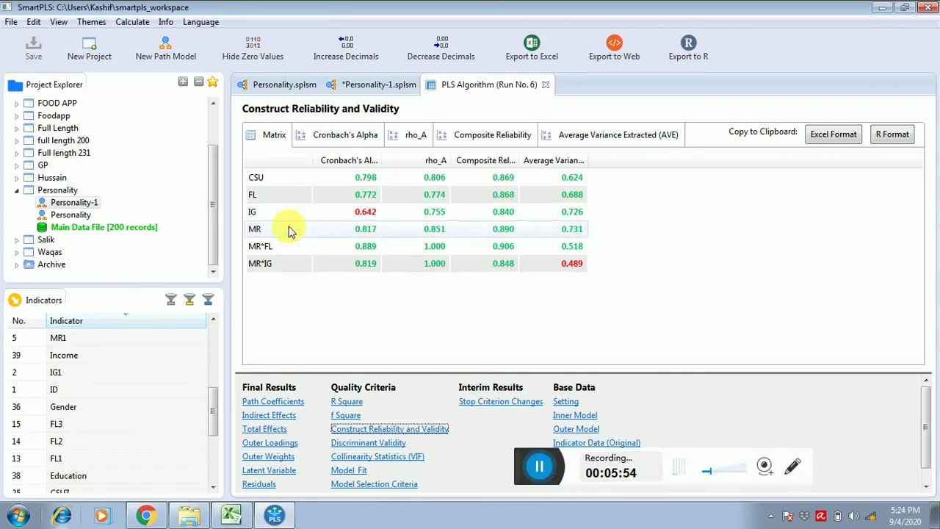
drag(325, 168, 326, 168)
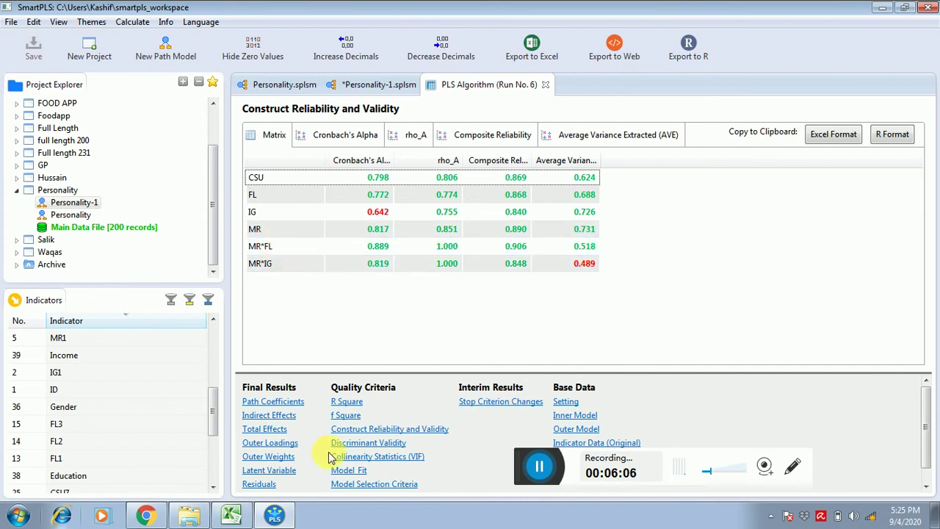
Review Discriminant Validity's Fornell-Larcker and Cross Loadings tables, then the HTMT matrix (max 0.564).
click(369, 443)
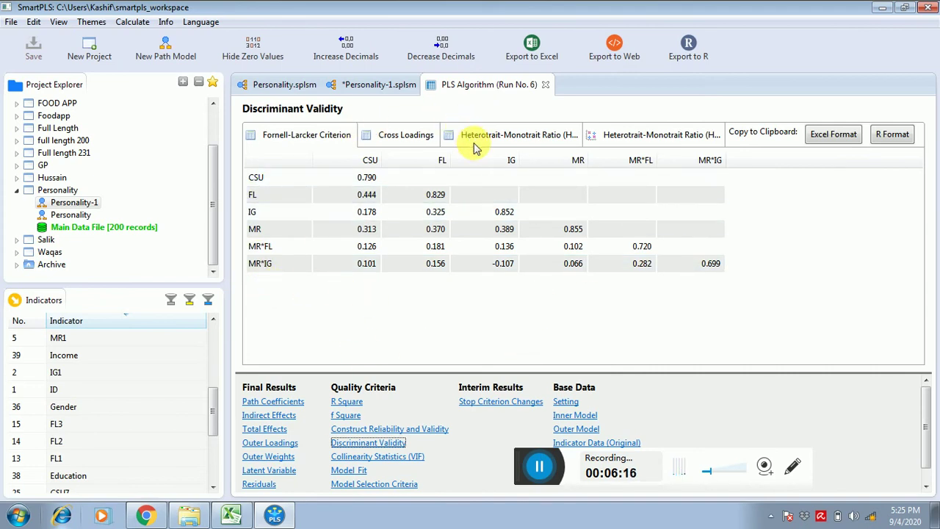
click(411, 137)
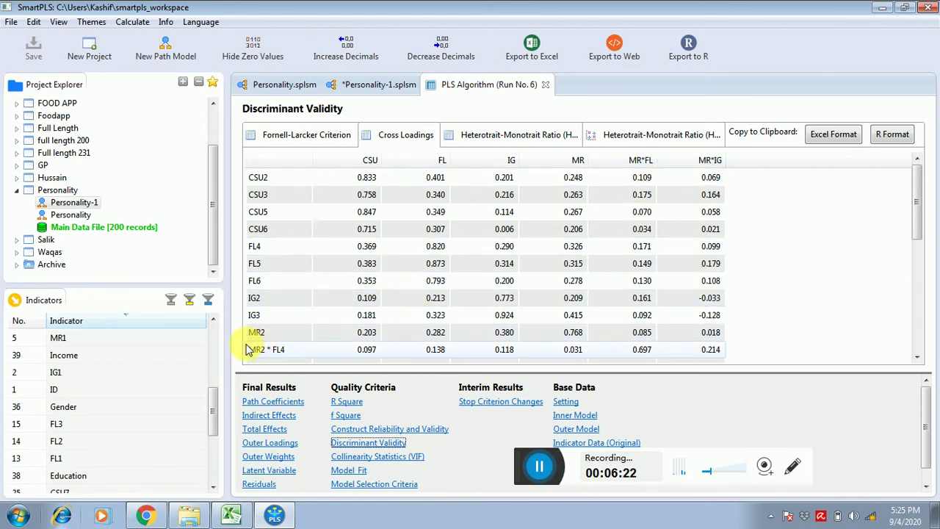
drag(919, 231, 919, 244)
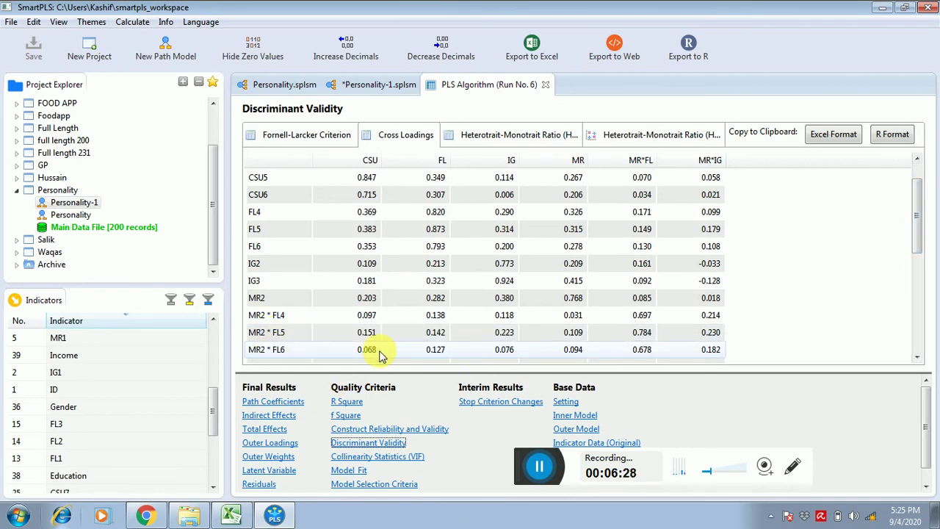
click(544, 132)
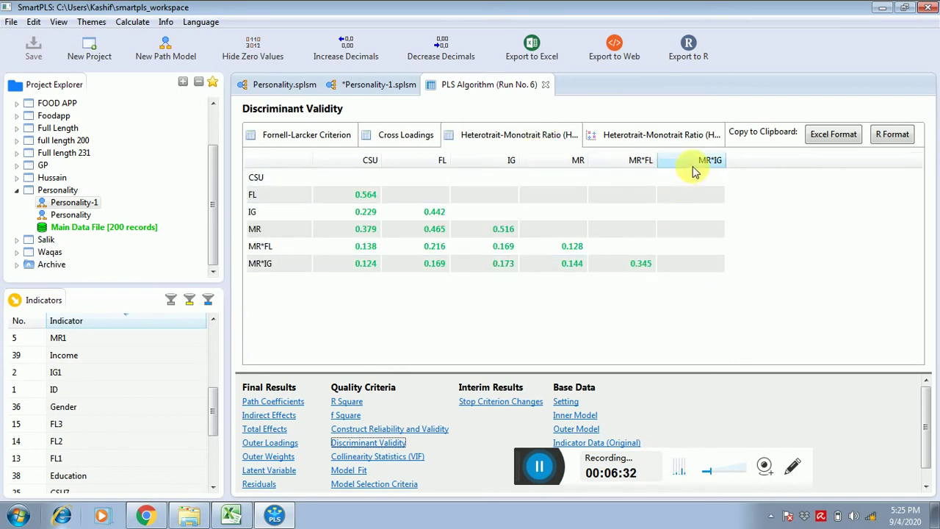